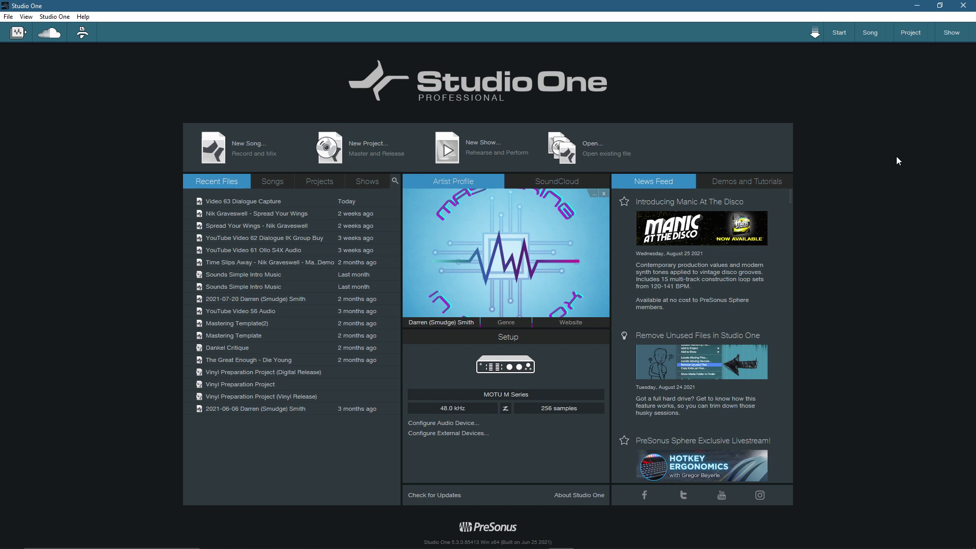
- Create an empty 48 kHz, 24-bit song titled 'Mastering Session Example 1'
{"action": "left_click", "coordinate": [250, 147]}
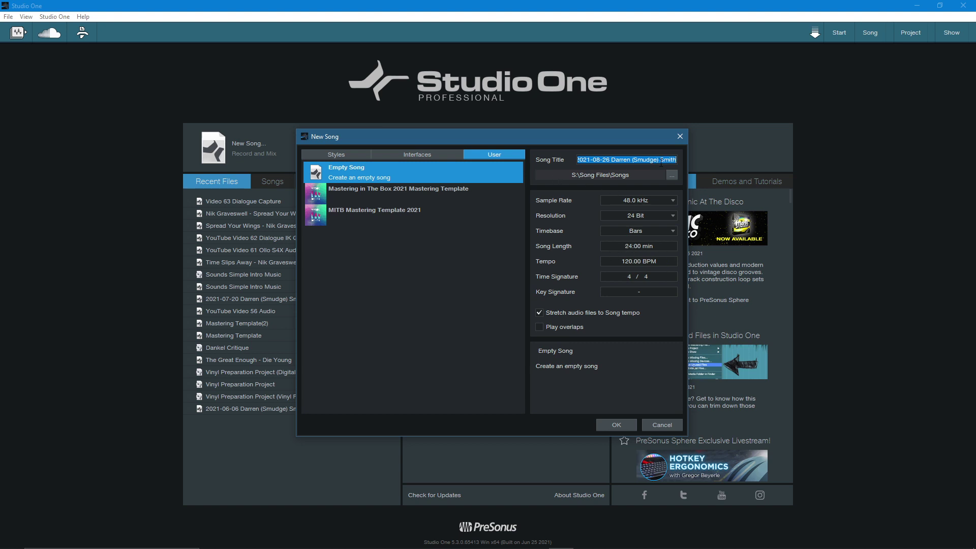
{"action": "type", "text": "Masterin"}
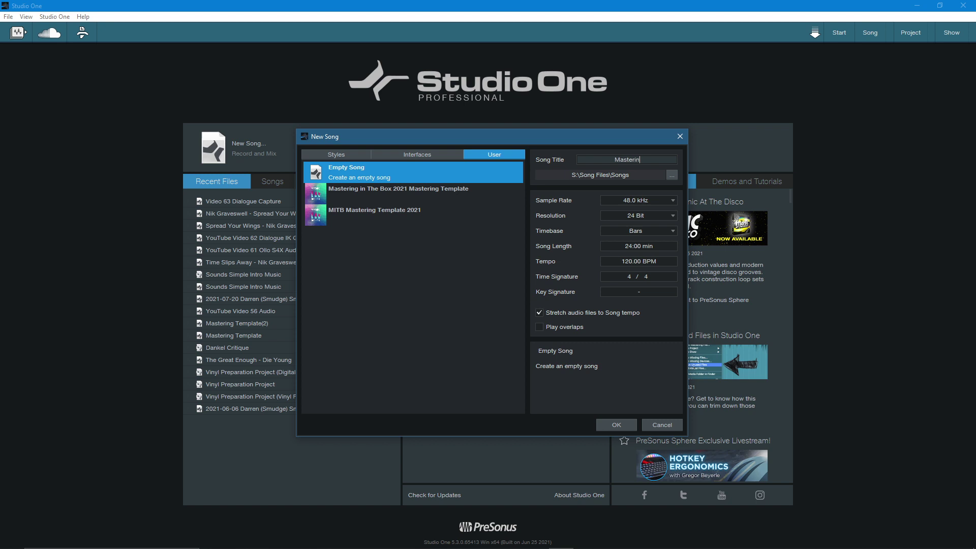
{"action": "type", "text": "g Session Example 1"}
{"action": "left_click", "coordinate": [620, 425]}
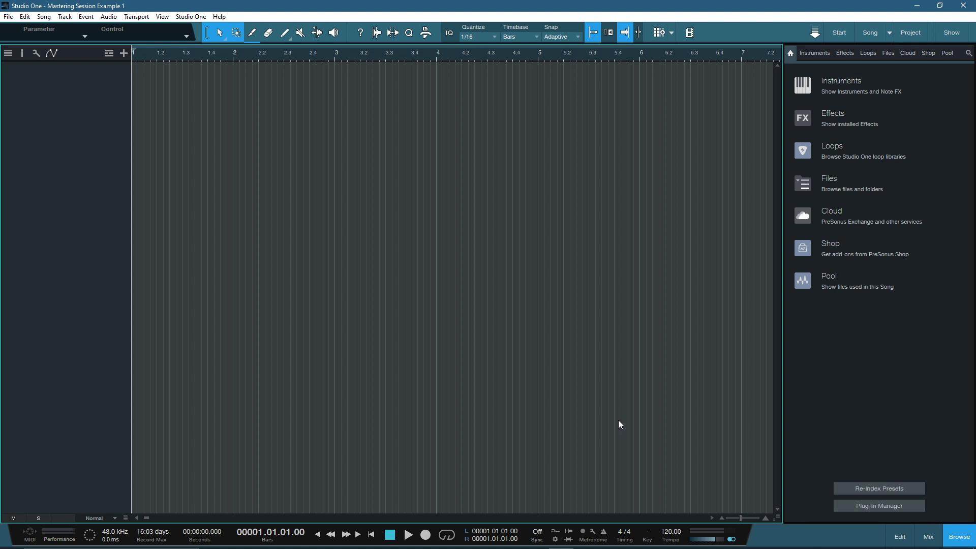
- Hide the Browser and detach the Console into its own floating window
{"action": "key", "text": "F5"}
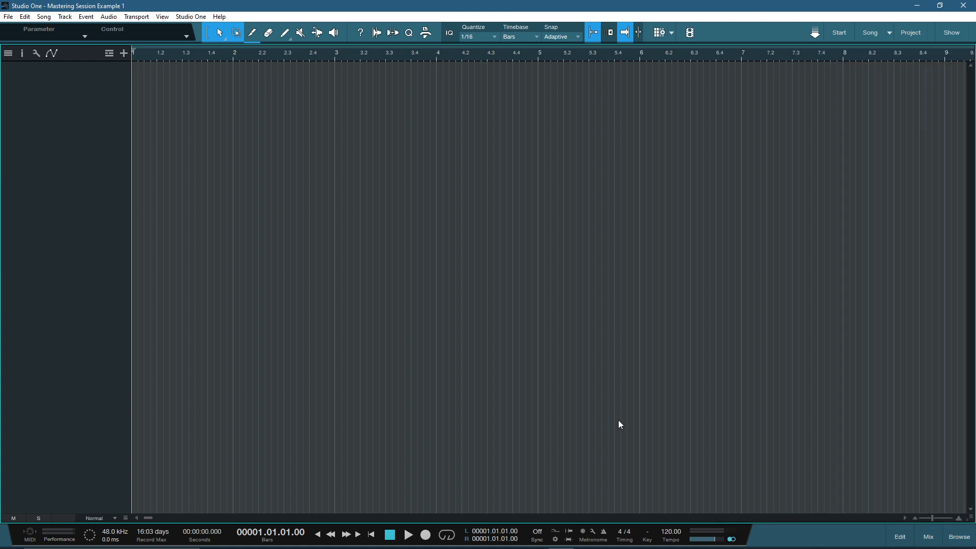
{"action": "key", "text": "F3"}
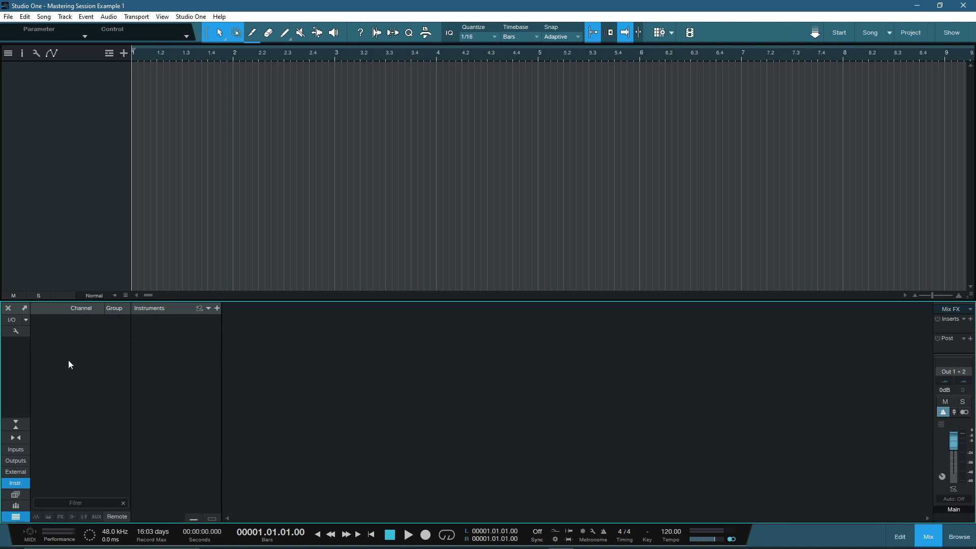
{"action": "left_click", "coordinate": [25, 310]}
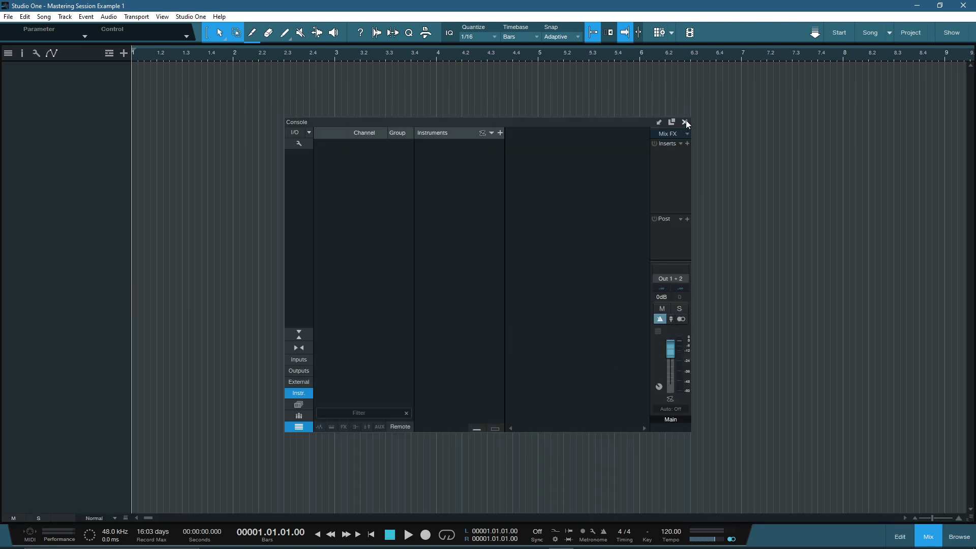
- Resize the floating Console to sit on the right beside the arrangement
{"action": "left_click_drag", "start_coordinate": [689, 117], "coordinate": [793, 57]}
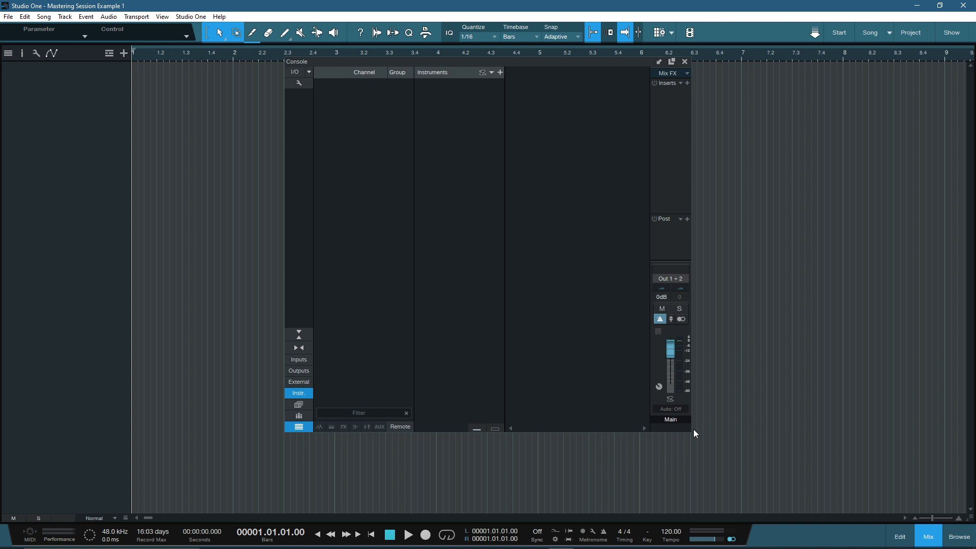
{"action": "left_click_drag", "start_coordinate": [694, 433], "coordinate": [794, 548]}
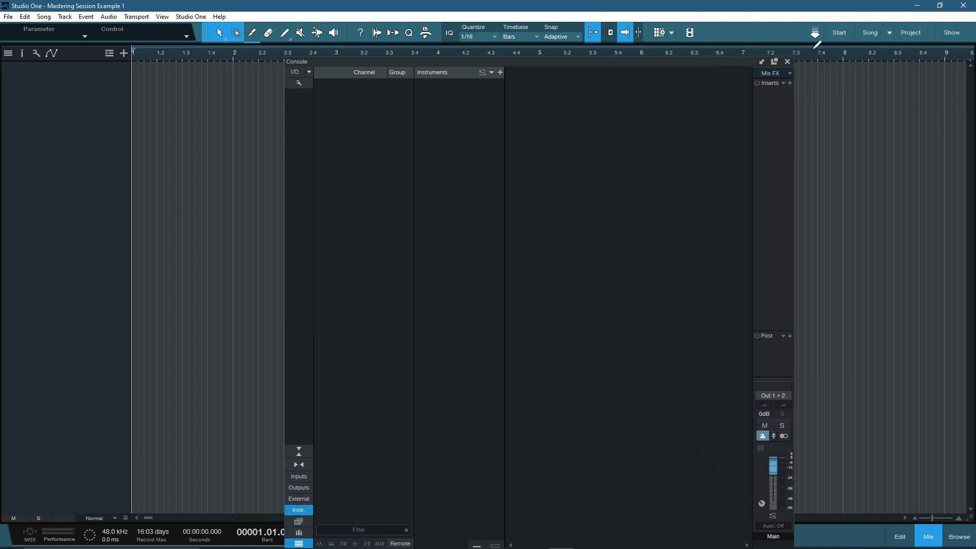
{"action": "left_click_drag", "start_coordinate": [794, 58], "coordinate": [972, 3]}
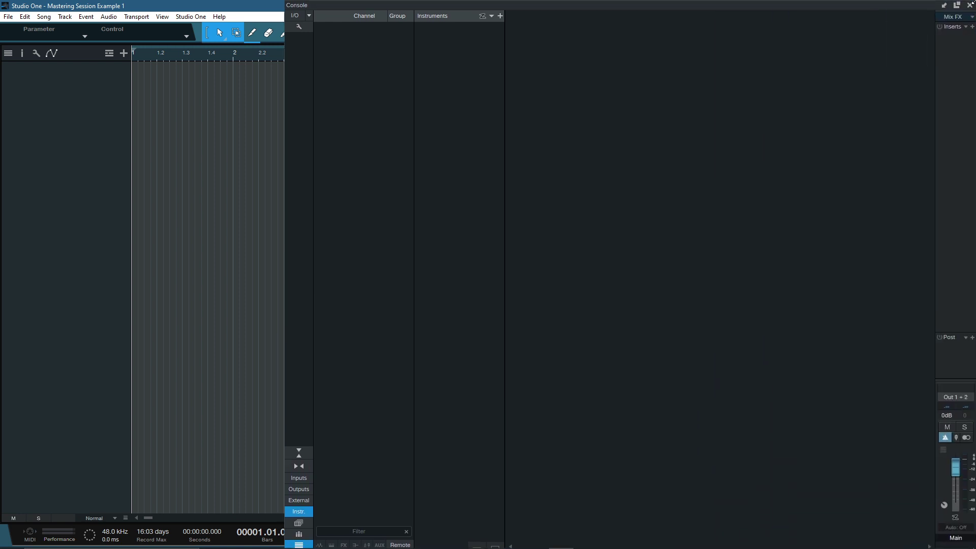
{"action": "mouse_move", "coordinate": [970, 475]}
{"action": "left_click_drag", "start_coordinate": [287, 244], "coordinate": [708, 280]}
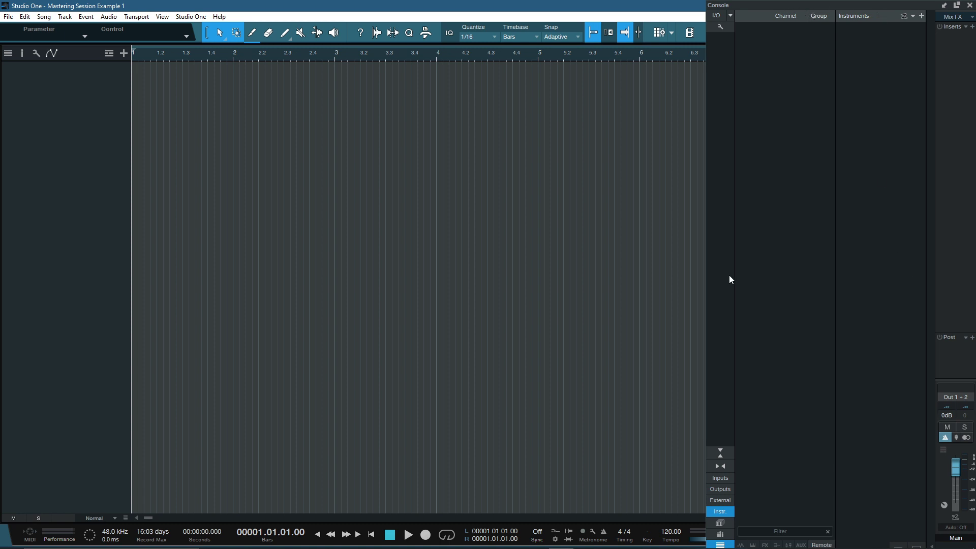
- Turn off the Console's Instr. and Channel List panels and narrow it to a Main-only strip
{"action": "mouse_move", "coordinate": [707, 278]}
{"action": "left_mouse_down"}
{"action": "mouse_move", "coordinate": [737, 281]}
{"action": "mouse_move", "coordinate": [704, 282]}
{"action": "left_mouse_up"}
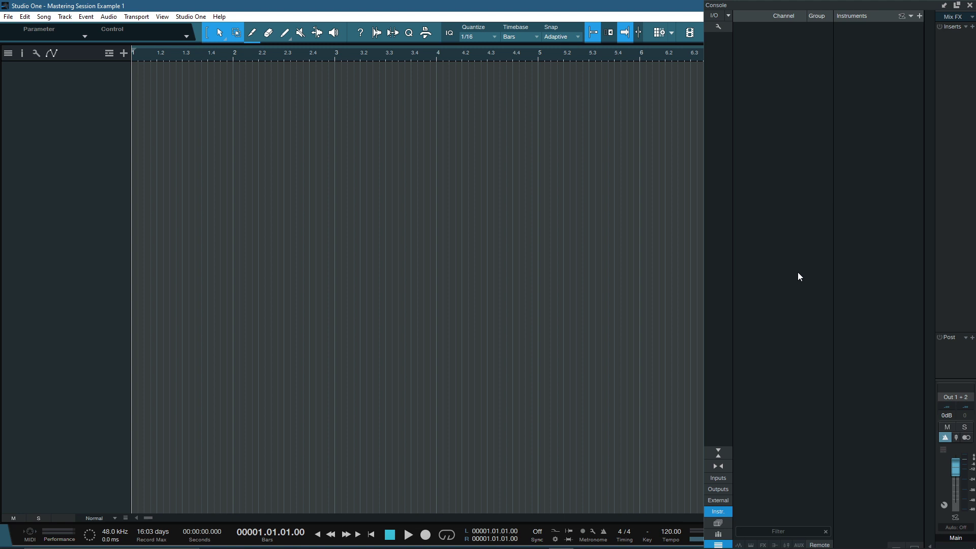
{"action": "left_click", "coordinate": [719, 512]}
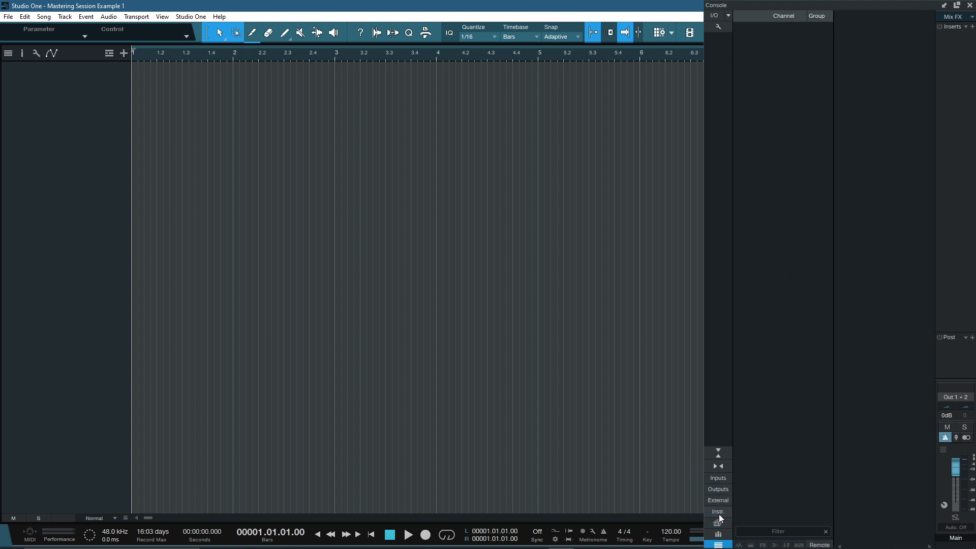
{"action": "left_click", "coordinate": [718, 545]}
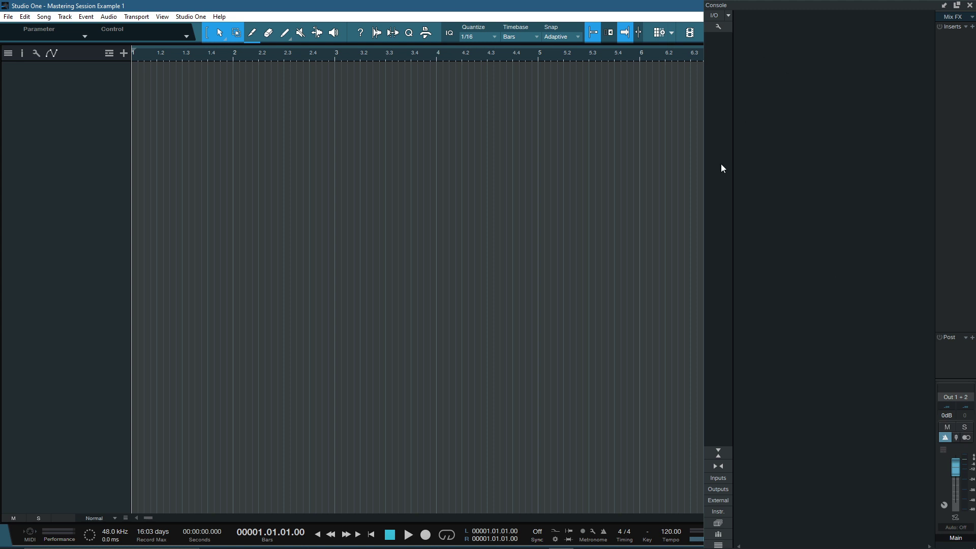
{"action": "left_click_drag", "start_coordinate": [705, 224], "coordinate": [900, 231]}
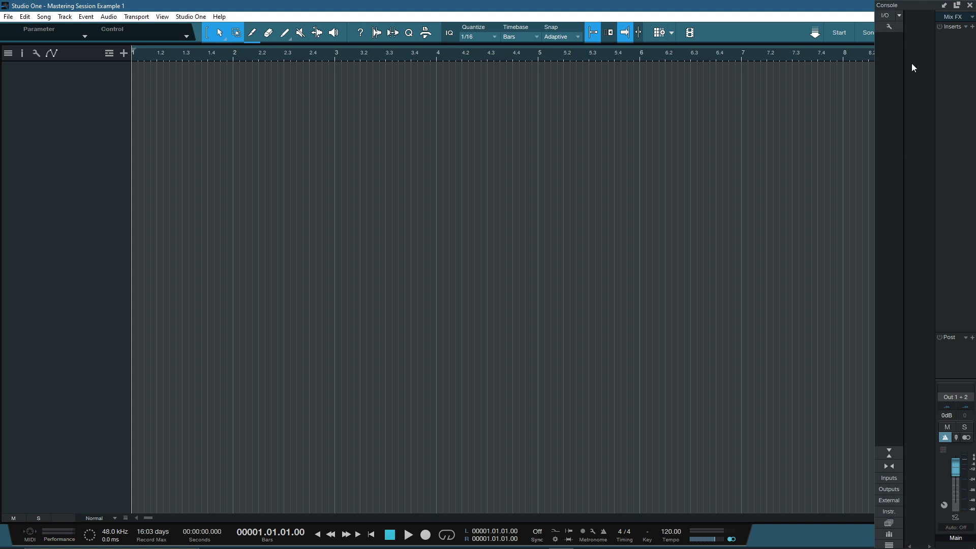
{"action": "left_click", "coordinate": [893, 27]}
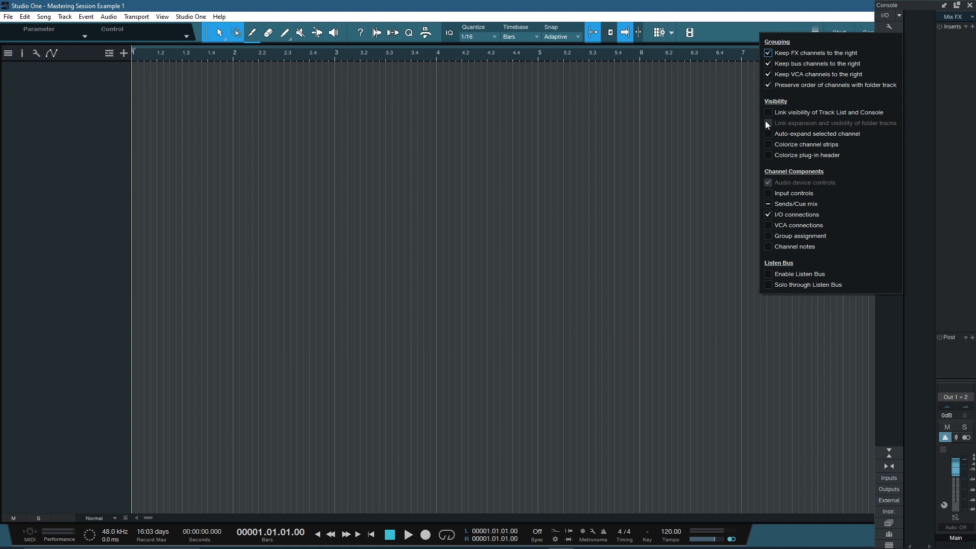
{"action": "left_click", "coordinate": [918, 89]}
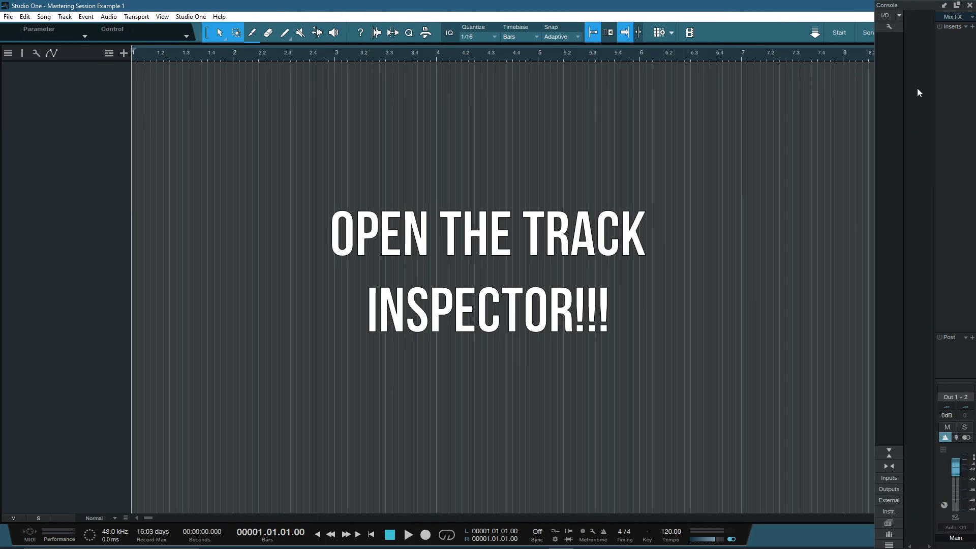
- Show the Inspector with its event section raised to mid-height
{"action": "key", "text": "F4"}
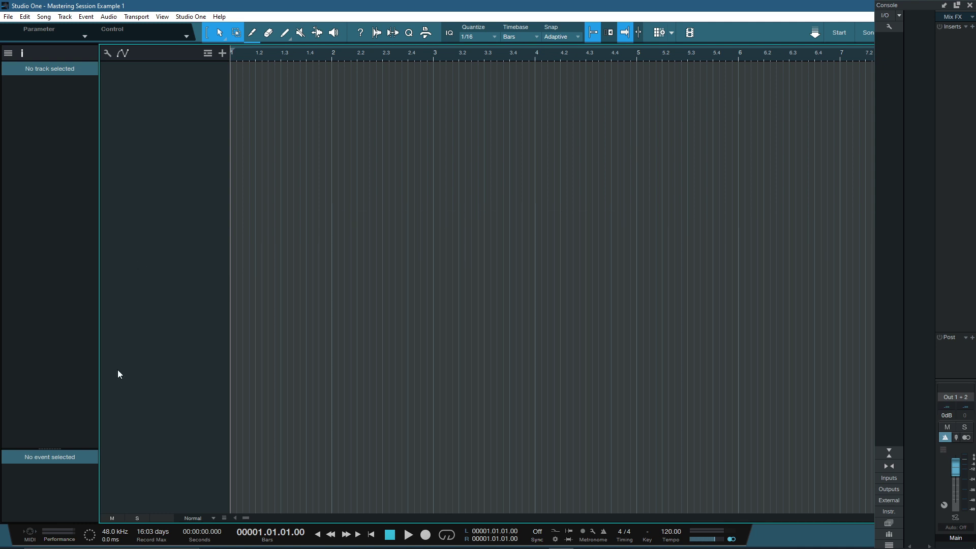
{"action": "left_click_drag", "start_coordinate": [48, 449], "coordinate": [42, 269]}
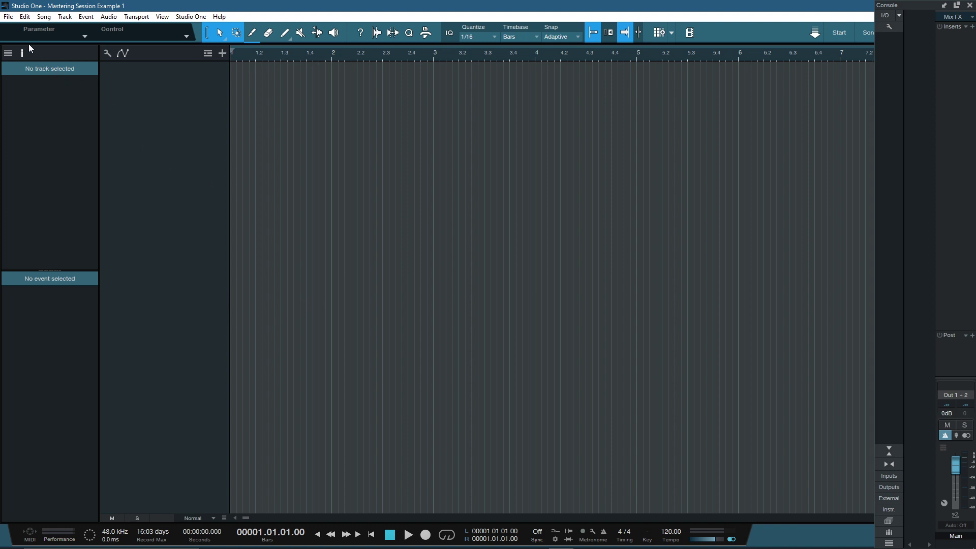
- Save the layout as a song template, replacing the existing template of that name
{"action": "left_click", "coordinate": [8, 20]}
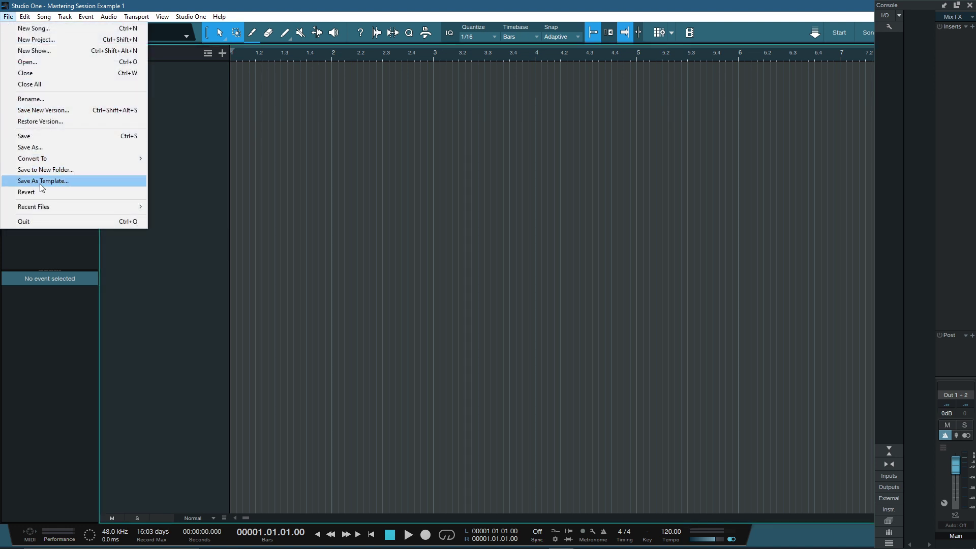
{"action": "left_click", "coordinate": [40, 182]}
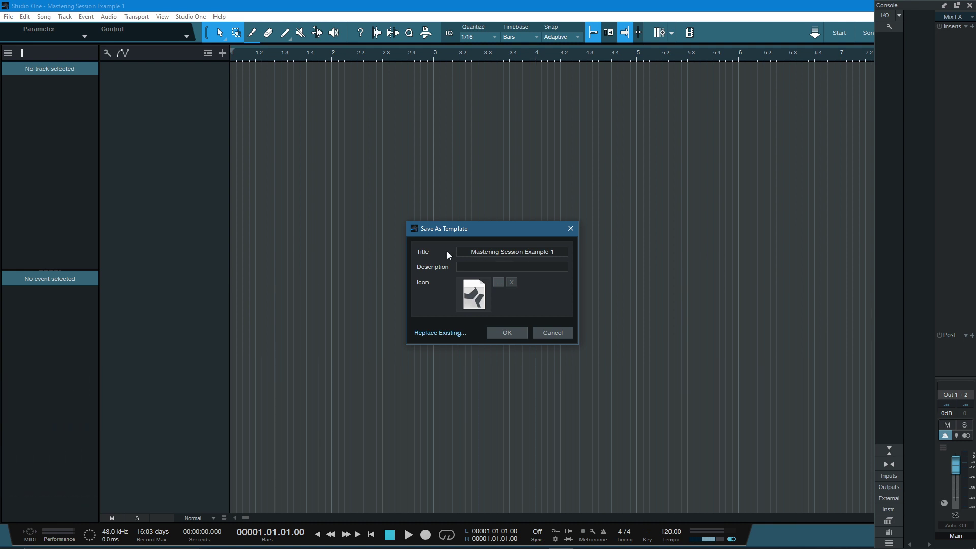
{"action": "left_click", "coordinate": [499, 335]}
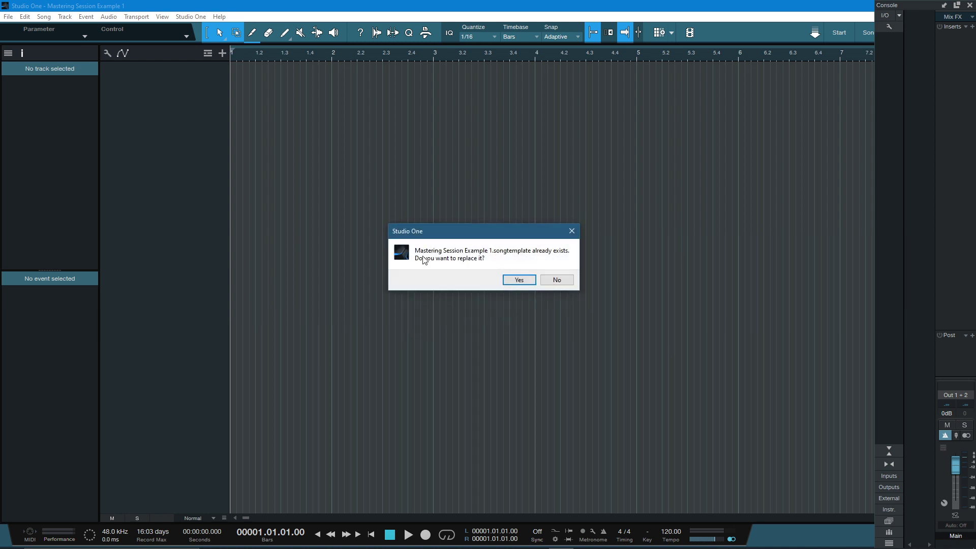
{"action": "left_click", "coordinate": [513, 282]}
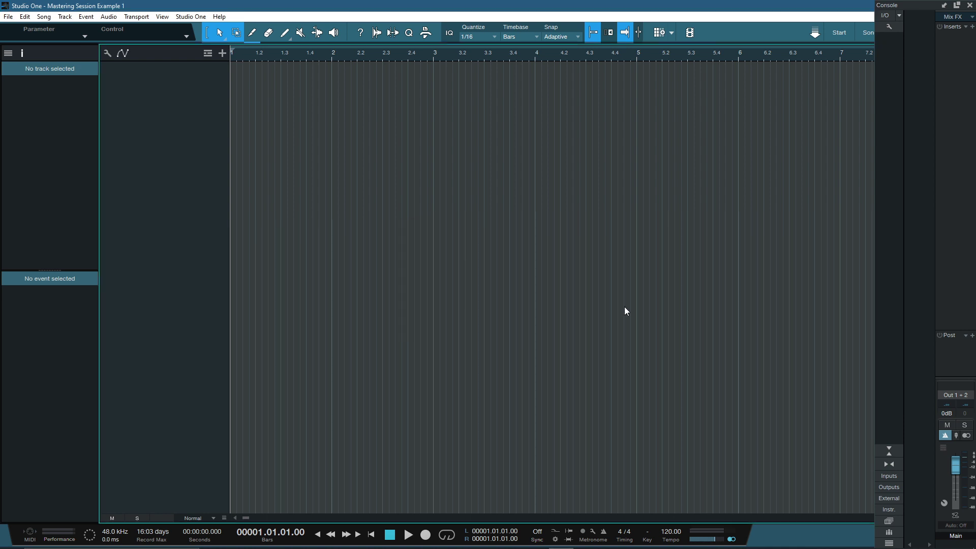
- Close the Console and start a fresh song from the Start page
{"action": "key", "text": "F3"}
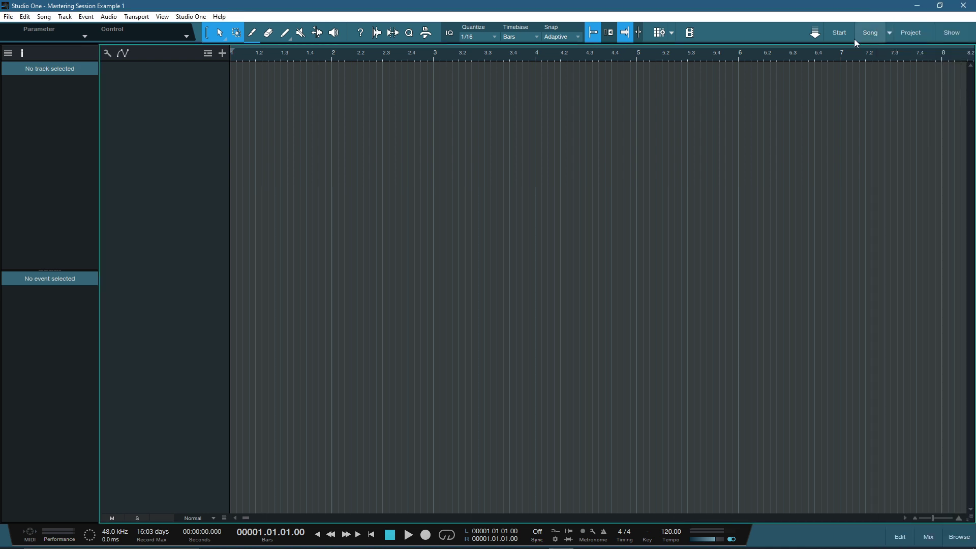
{"action": "left_click", "coordinate": [835, 35]}
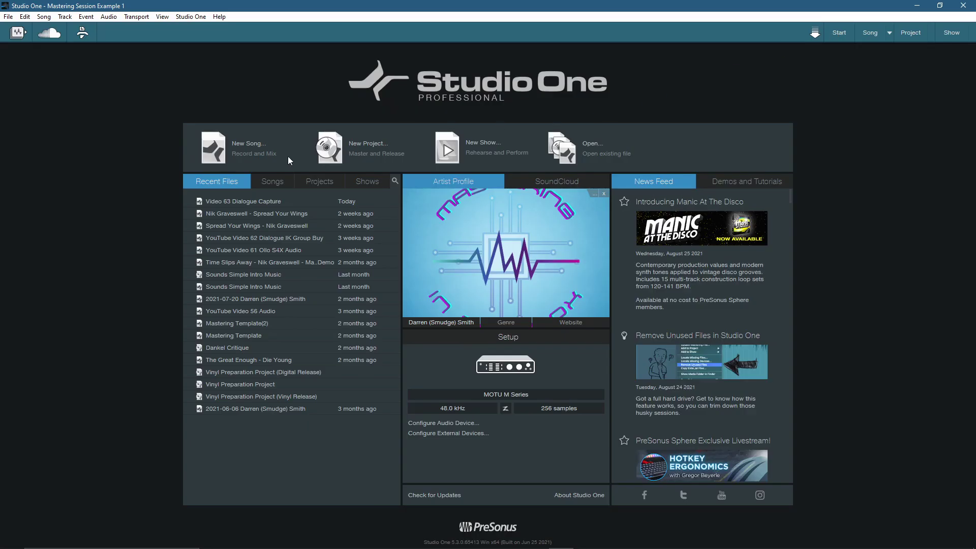
{"action": "left_click", "coordinate": [253, 145]}
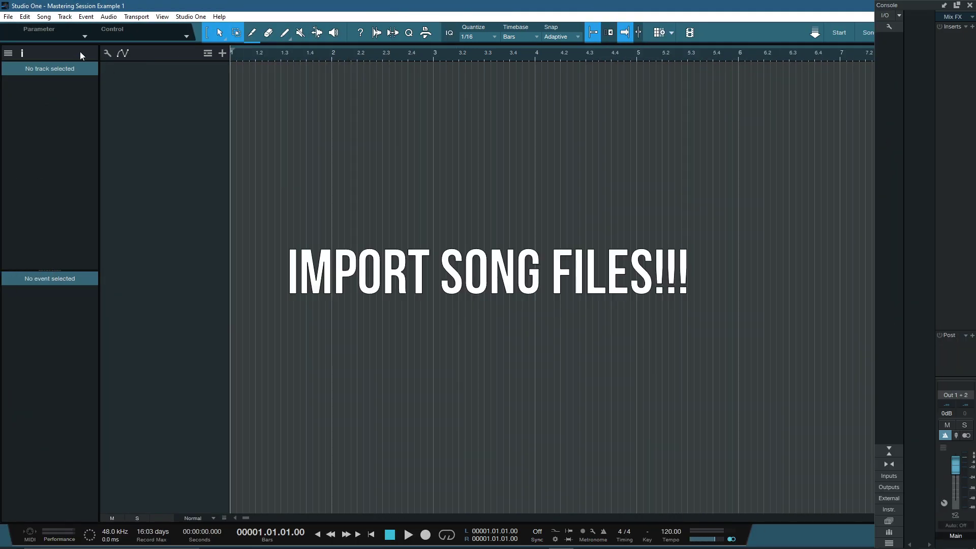
{"action": "left_click", "coordinate": [44, 17]}
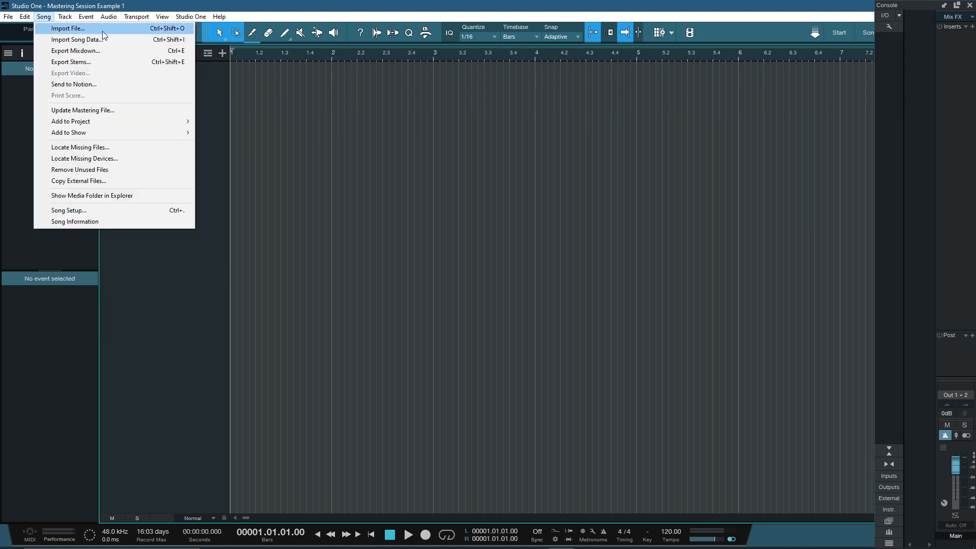
- Import the first four WAVs, Sink or Swim through Spread your wings RX, as tracks
{"action": "left_click", "coordinate": [87, 29]}
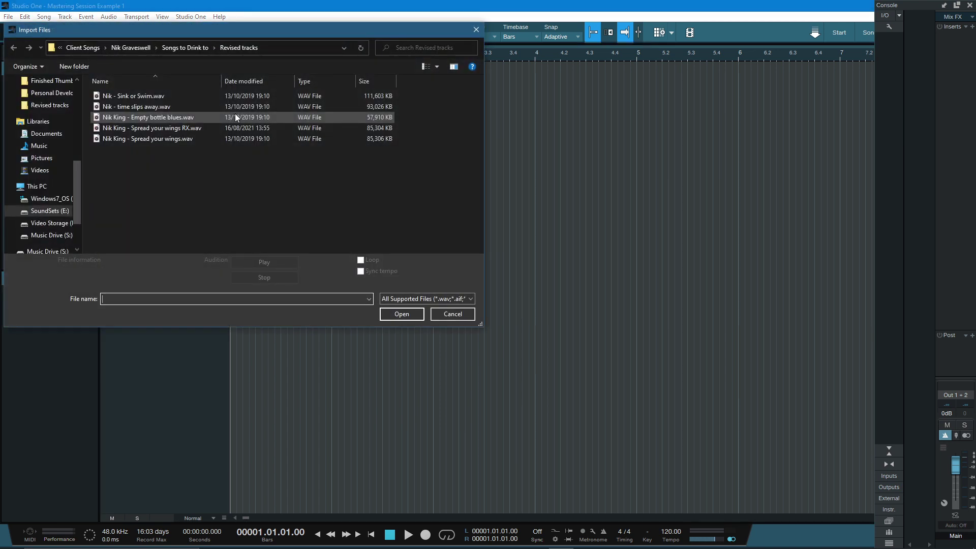
{"action": "left_click", "coordinate": [182, 95]}
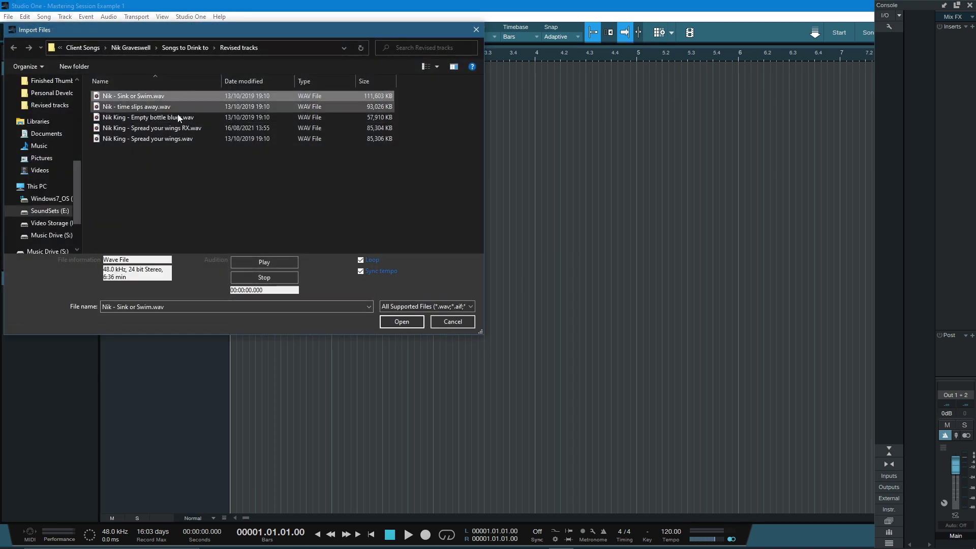
{"action": "left_click", "coordinate": [176, 130], "text": "shift"}
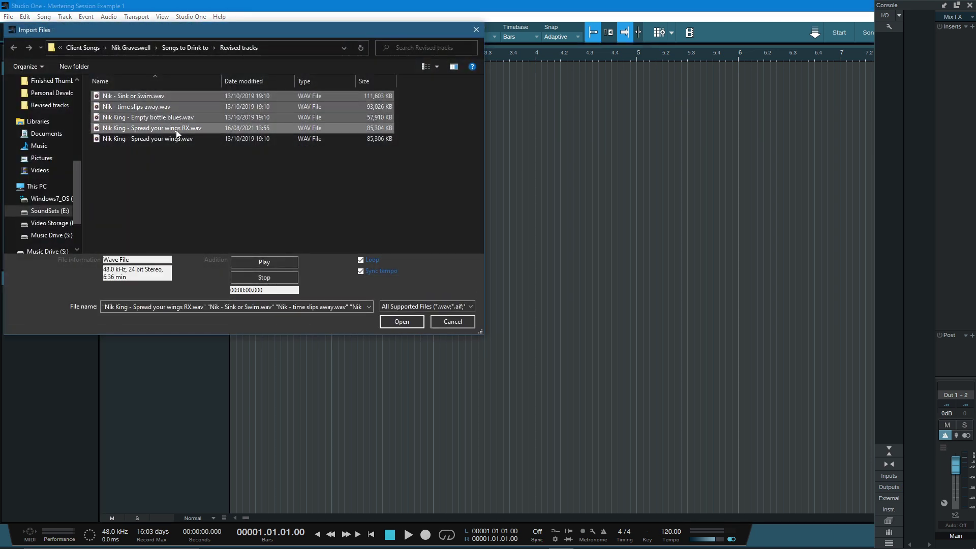
{"action": "left_click", "coordinate": [404, 325]}
- Zoom out to fit all four songs, widen the Console and enable Event FX on the first event
{"action": "key", "text": "shift+f"}
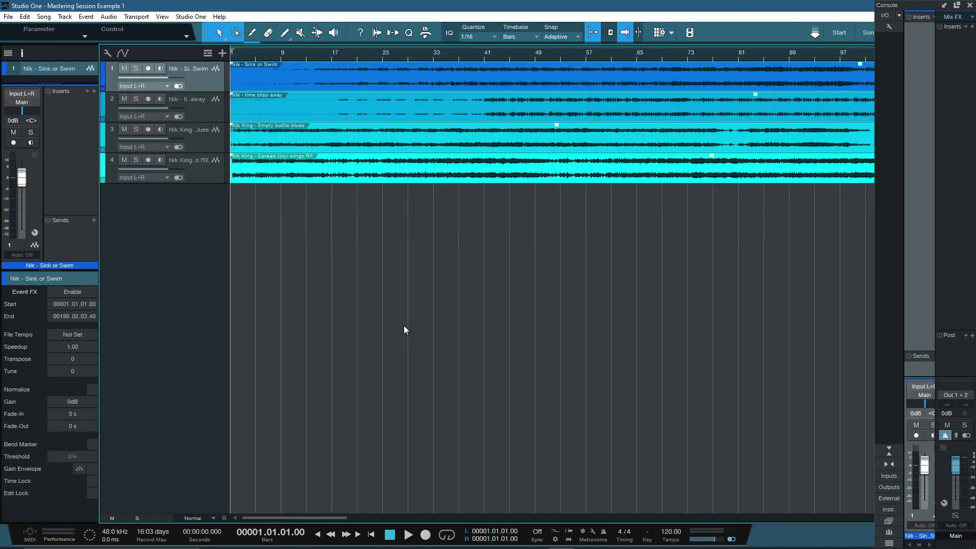
{"action": "key", "text": "shift+f"}
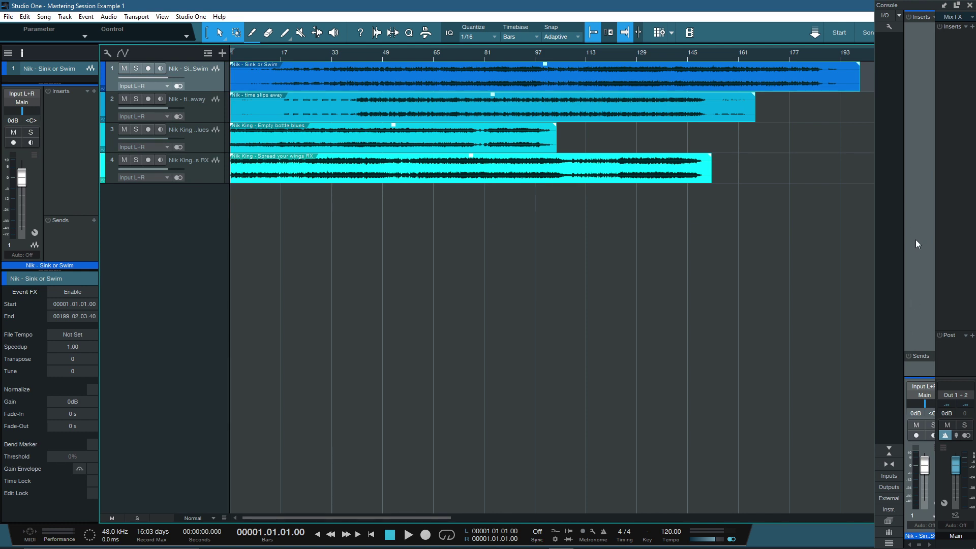
{"action": "left_click_drag", "start_coordinate": [872, 258], "coordinate": [721, 259]}
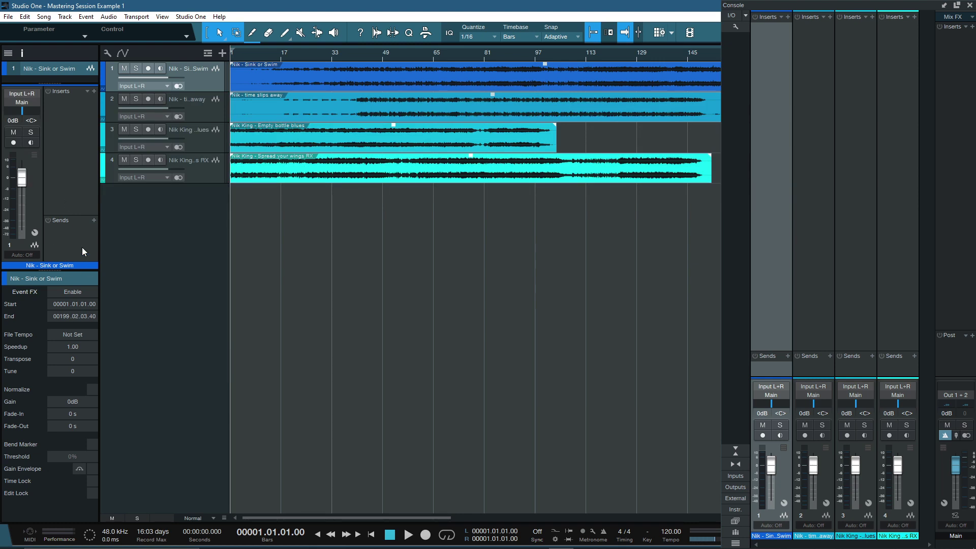
{"action": "left_click", "coordinate": [80, 292]}
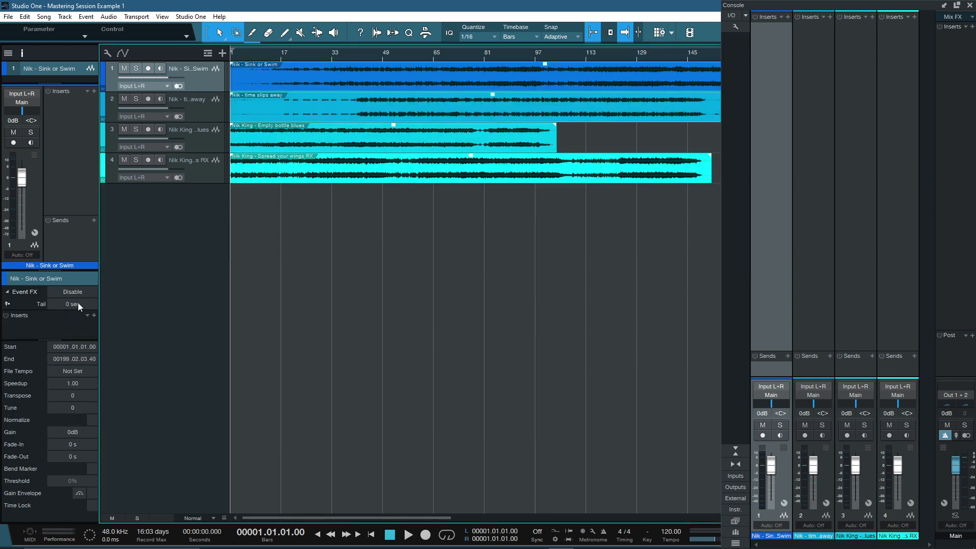
- Toggle Event FX on the Sink or Swim event and leave it switched off
{"action": "left_click", "coordinate": [63, 291]}
{"action": "left_click", "coordinate": [70, 291]}
{"action": "left_click", "coordinate": [65, 348]}
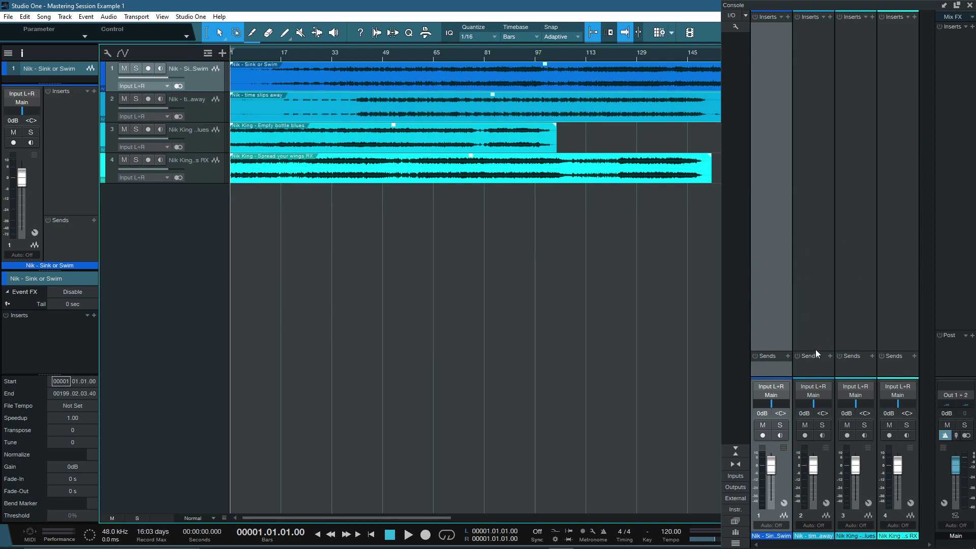
{"action": "left_click", "coordinate": [77, 293]}
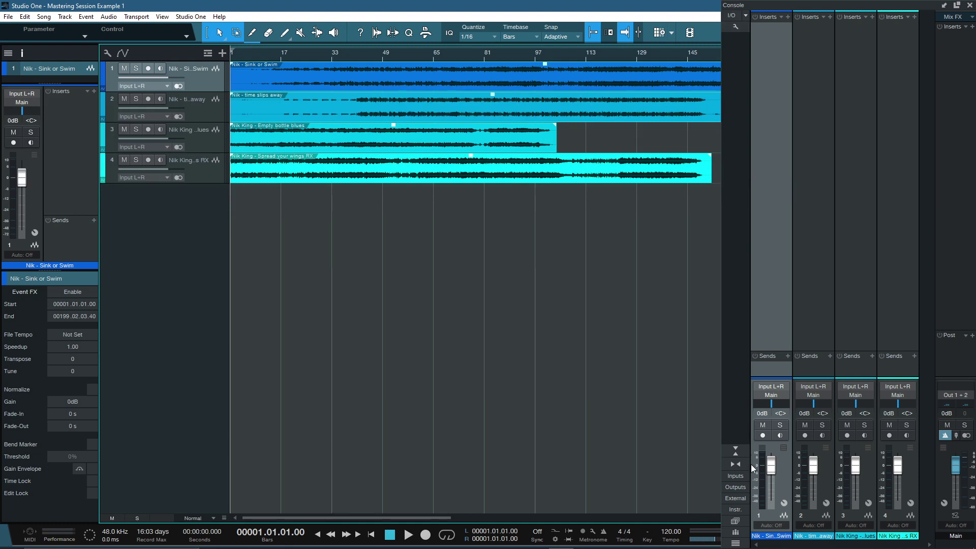
{"action": "left_click", "coordinate": [736, 544]}
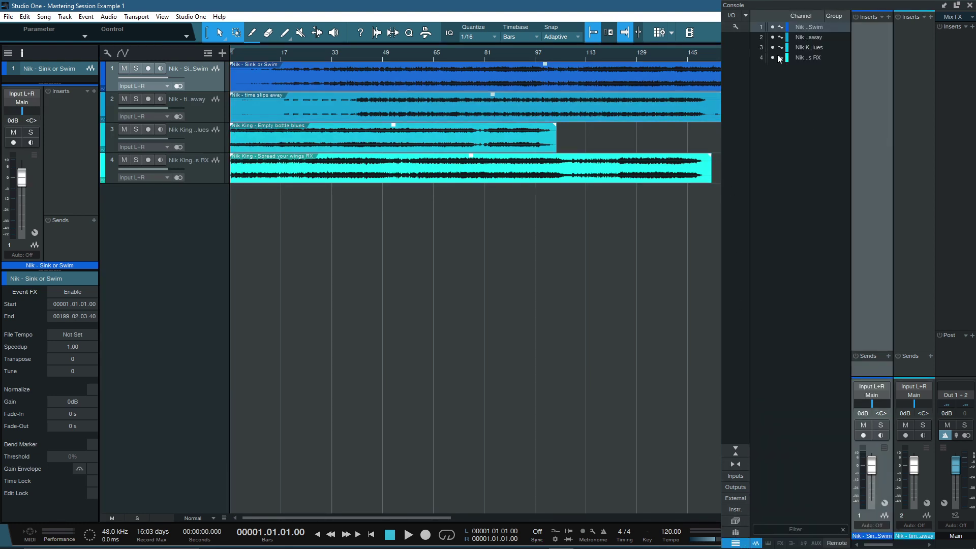
{"action": "left_click", "coordinate": [774, 29]}
{"action": "left_click", "coordinate": [774, 36]}
{"action": "left_click", "coordinate": [773, 48]}
{"action": "left_click", "coordinate": [773, 57]}
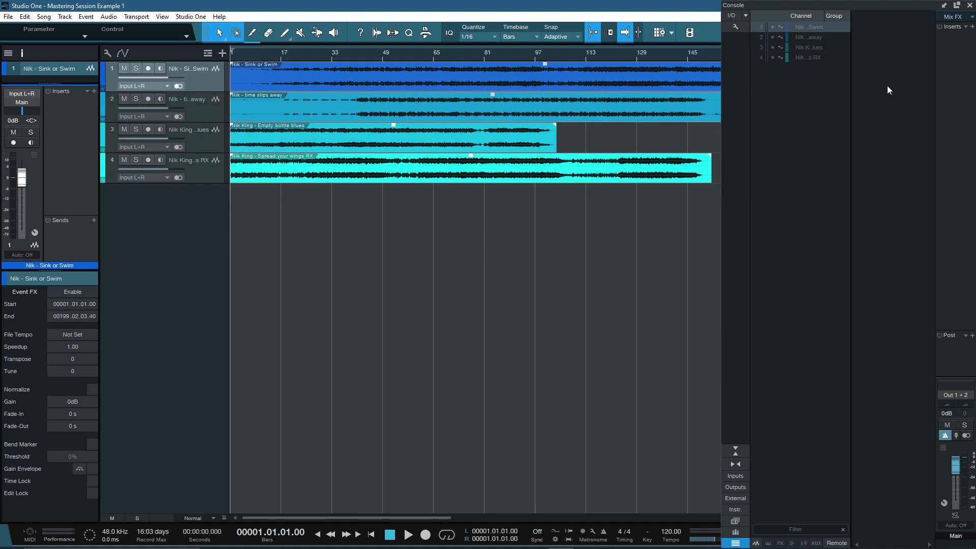
- Link Track List and Console visibility, then hide and re-show all four tracks
{"action": "left_click", "coordinate": [735, 27]}
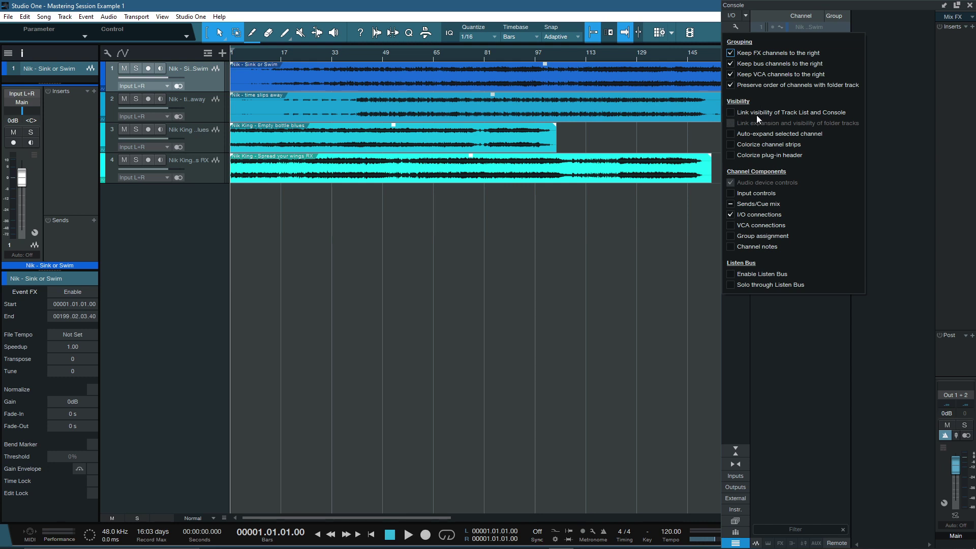
{"action": "left_click", "coordinate": [733, 111]}
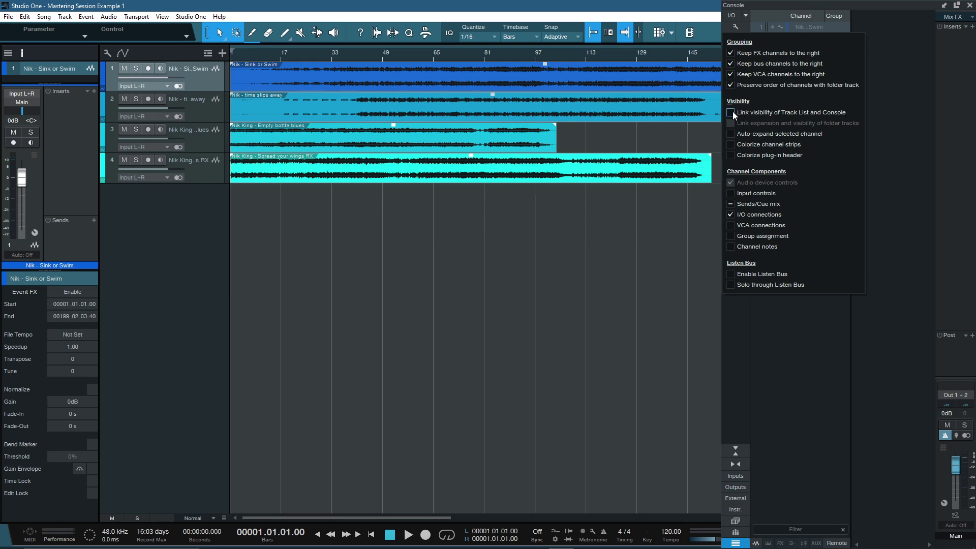
{"action": "left_click", "coordinate": [810, 309]}
{"action": "left_click", "coordinate": [772, 27]}
{"action": "left_click", "coordinate": [773, 37]}
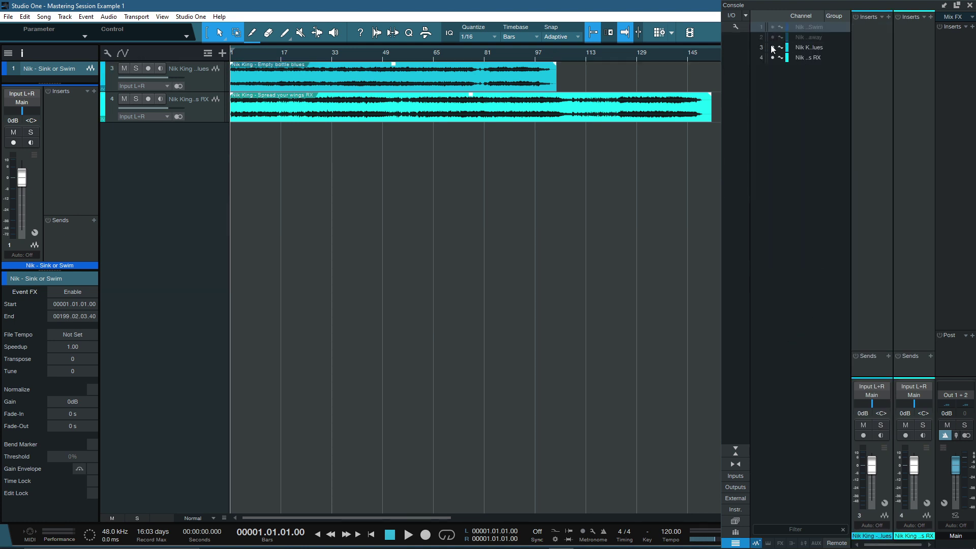
{"action": "left_click", "coordinate": [773, 47]}
{"action": "left_click", "coordinate": [772, 57]}
{"action": "left_click", "coordinate": [773, 58]}
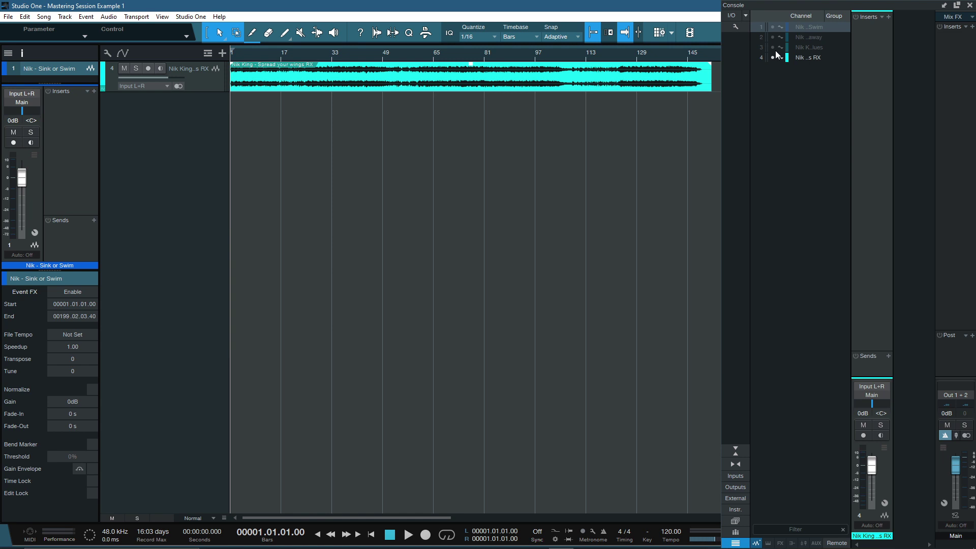
{"action": "left_click", "coordinate": [773, 47]}
{"action": "left_click", "coordinate": [773, 37]}
{"action": "left_click", "coordinate": [773, 27]}
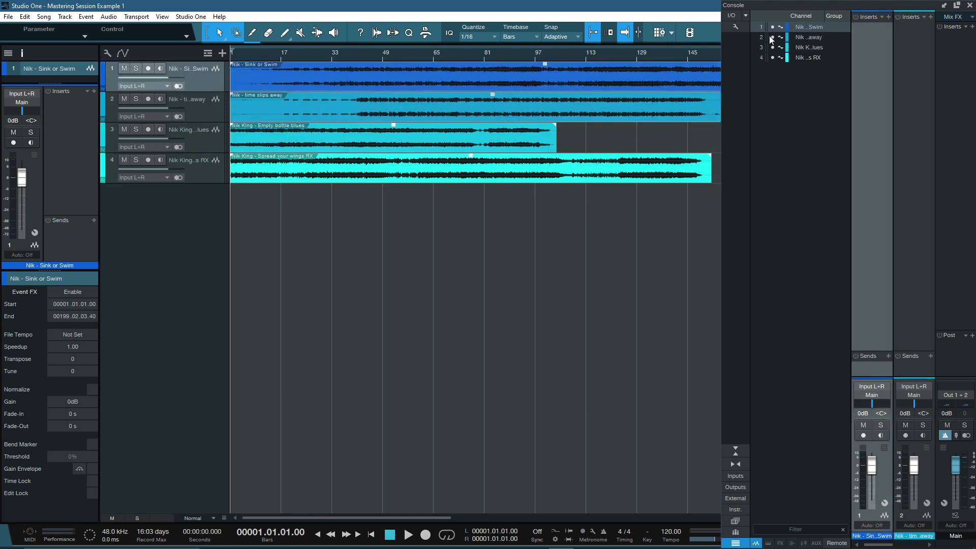
- Unlink Track List and Console visibility and hide the four song channels from the Console only
{"action": "left_click", "coordinate": [736, 27]}
{"action": "left_click", "coordinate": [730, 112]}
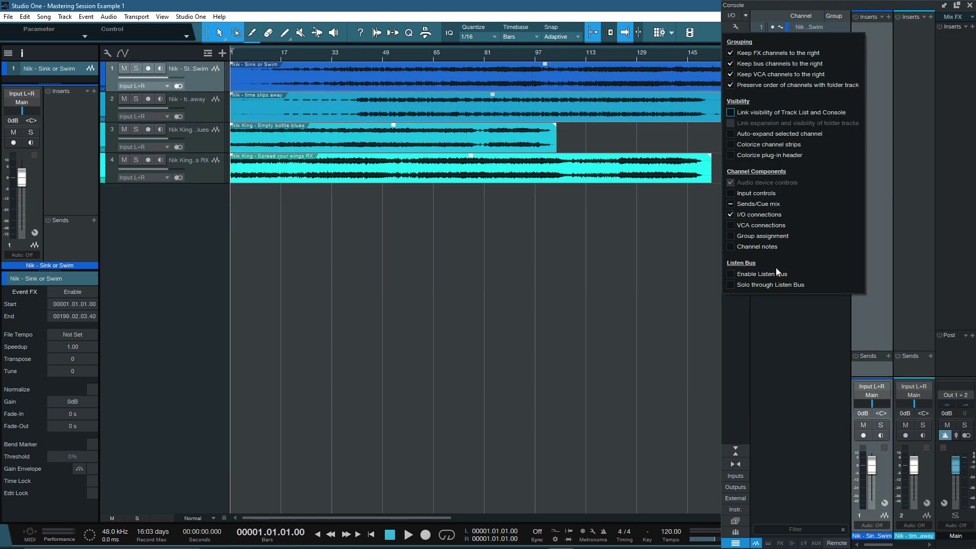
{"action": "left_click", "coordinate": [773, 26]}
{"action": "left_click", "coordinate": [773, 37]}
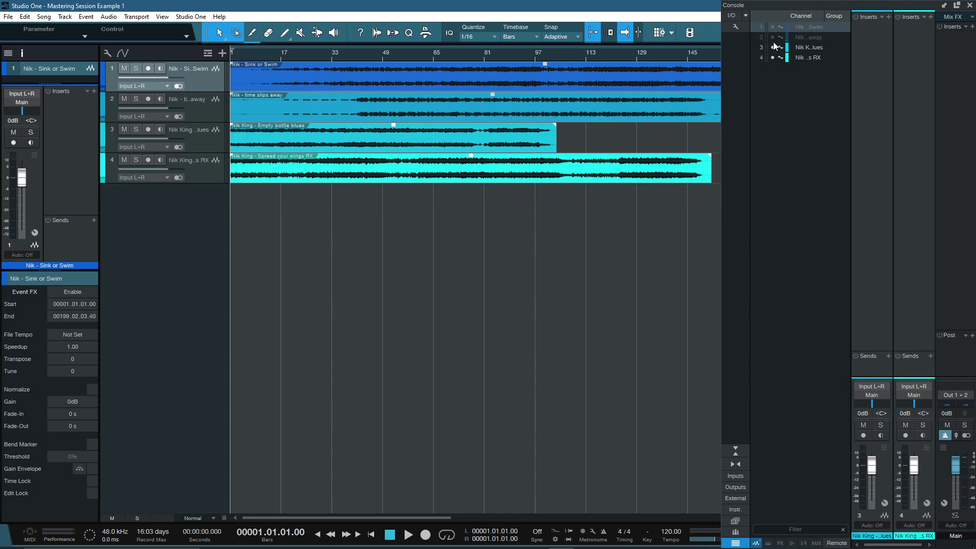
{"action": "left_click", "coordinate": [773, 47]}
{"action": "left_click", "coordinate": [773, 58]}
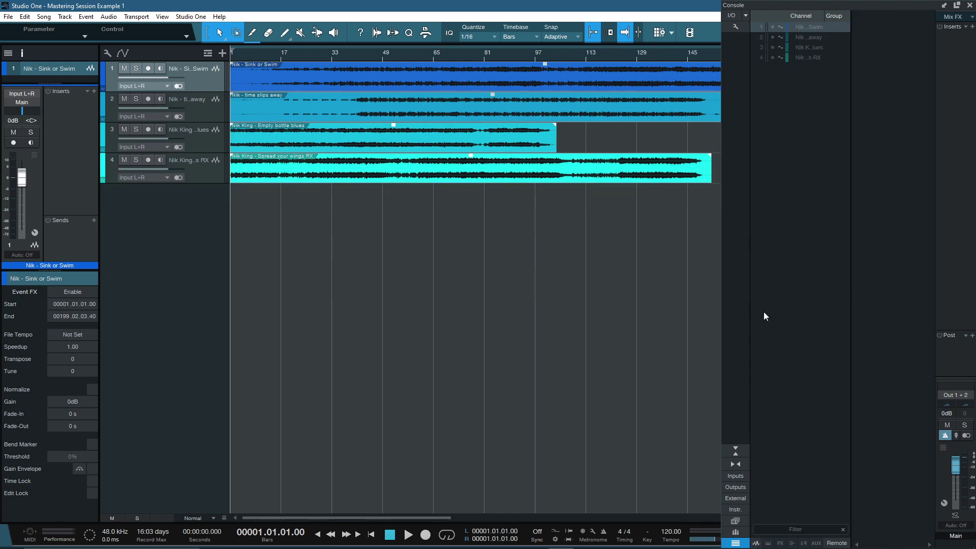
- Narrow the Console, hide its channel list, select the time slips away track and zoom out
{"action": "left_click_drag", "start_coordinate": [721, 309], "coordinate": [876, 310]}
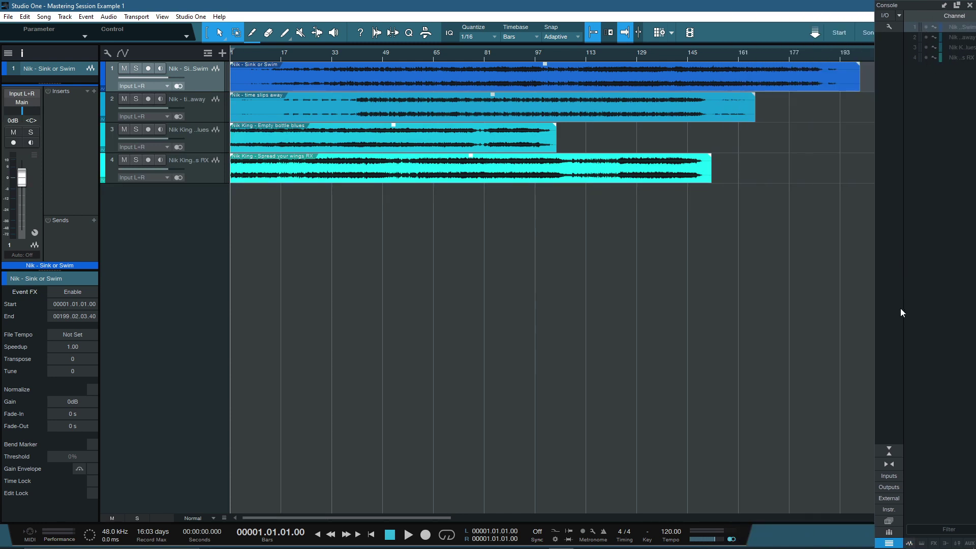
{"action": "left_click", "coordinate": [889, 543]}
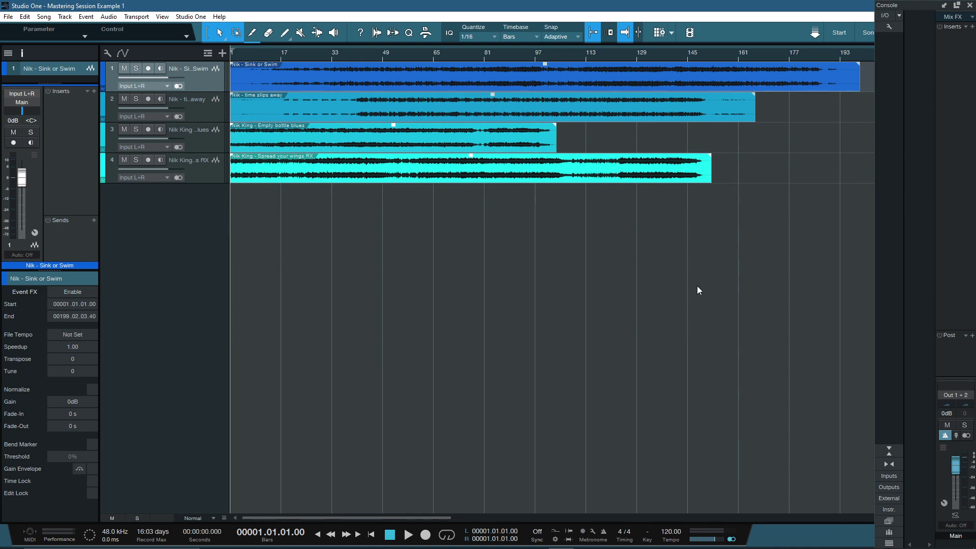
{"action": "key", "text": "Down"}
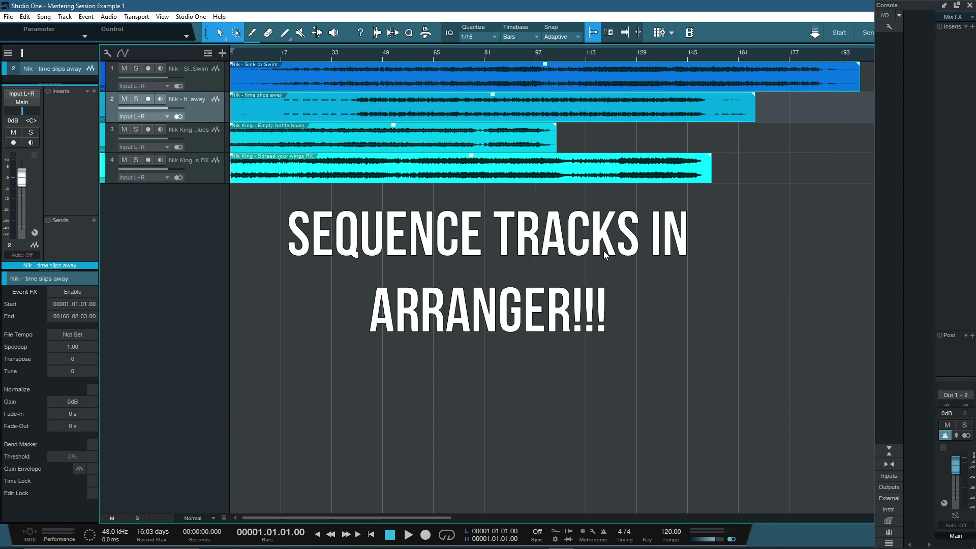
{"action": "key", "text": "w"}
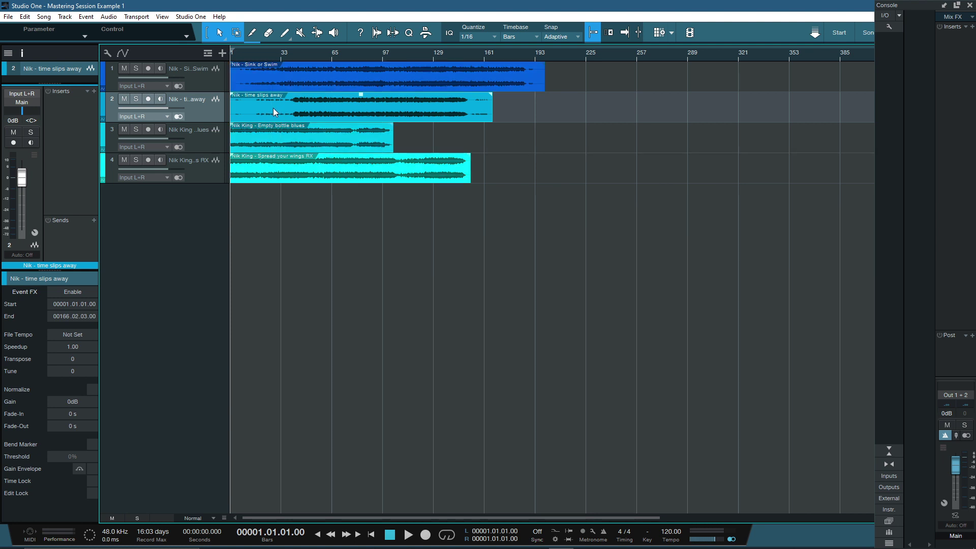
- Move the time slips away and Empty bottle blues events back to the song start on tracks 2 and 3
{"action": "left_click_drag", "start_coordinate": [257, 109], "coordinate": [575, 118]}
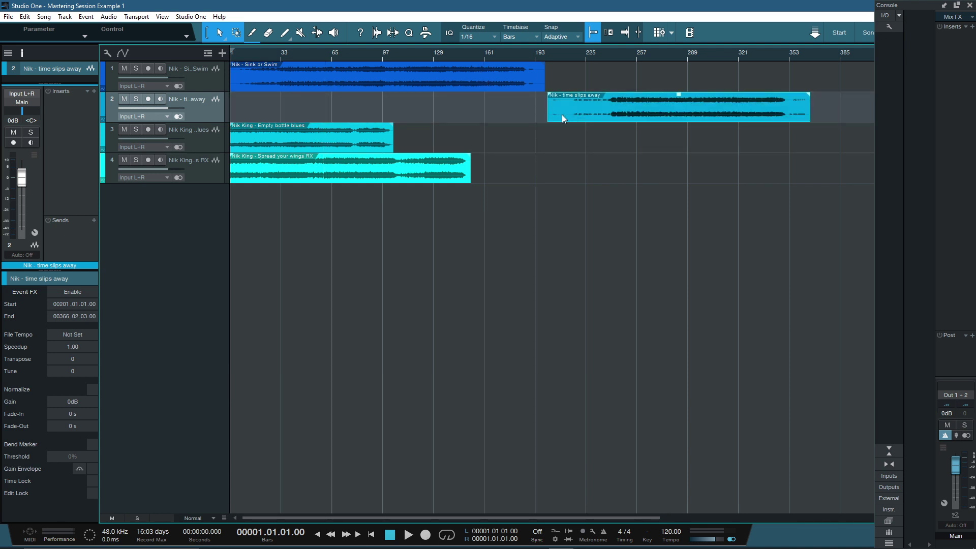
{"action": "left_click_drag", "start_coordinate": [564, 108], "coordinate": [569, 88]}
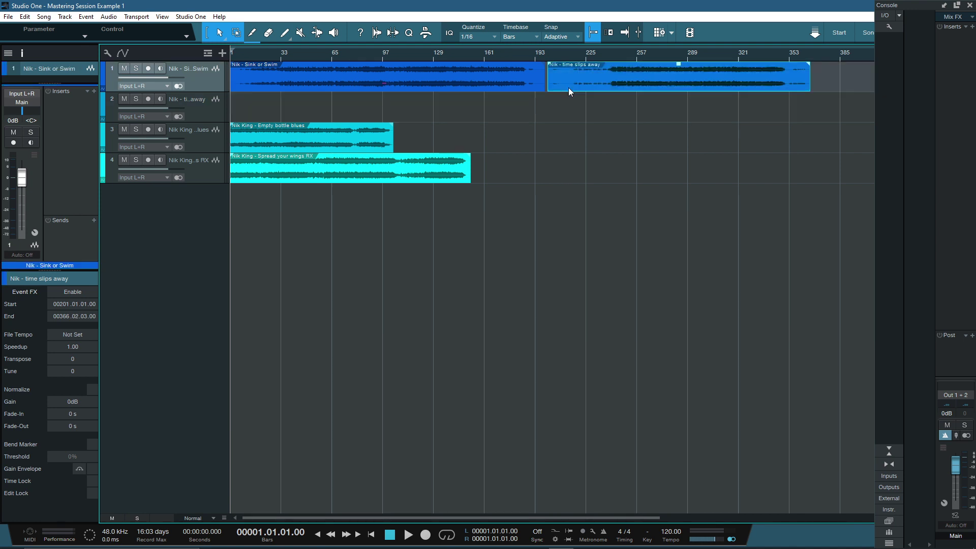
{"action": "left_click_drag", "start_coordinate": [578, 78], "coordinate": [574, 104]}
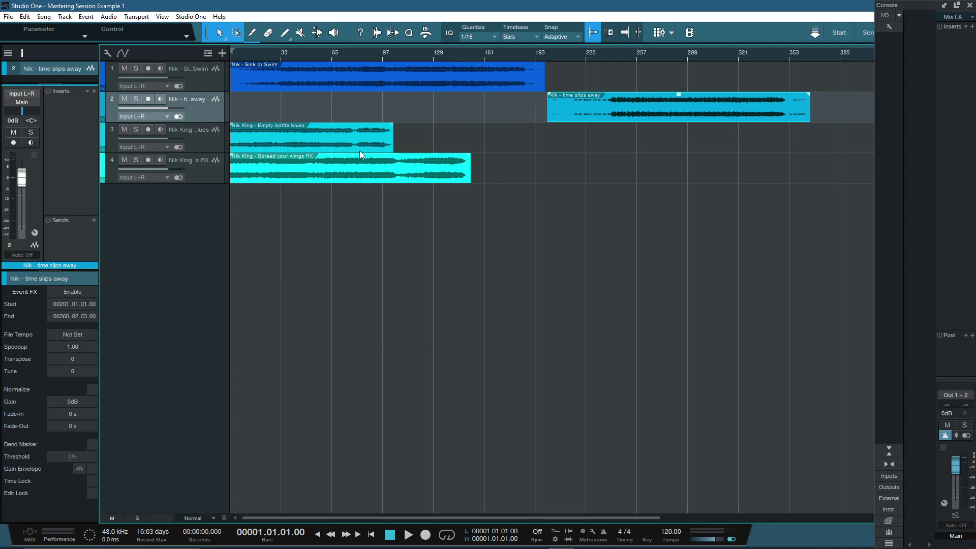
{"action": "left_click_drag", "start_coordinate": [274, 139], "coordinate": [857, 143]}
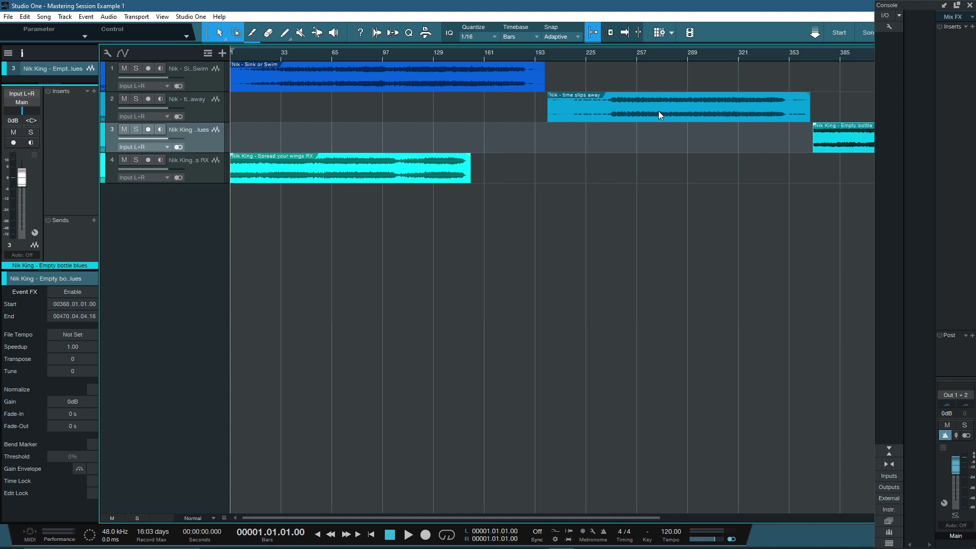
{"action": "left_click_drag", "start_coordinate": [678, 108], "coordinate": [353, 110]}
{"action": "left_click_drag", "start_coordinate": [843, 138], "coordinate": [261, 138]}
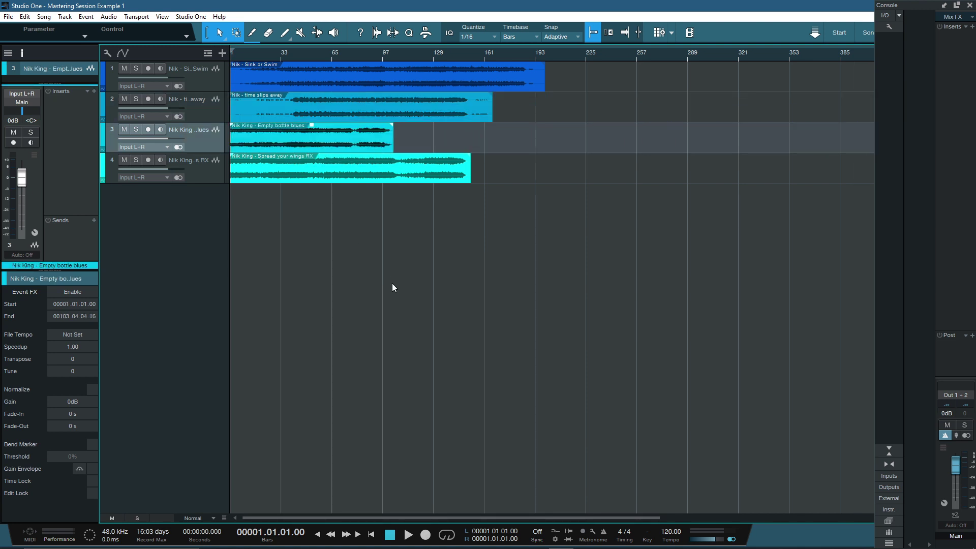
{"action": "key", "text": "Up"}
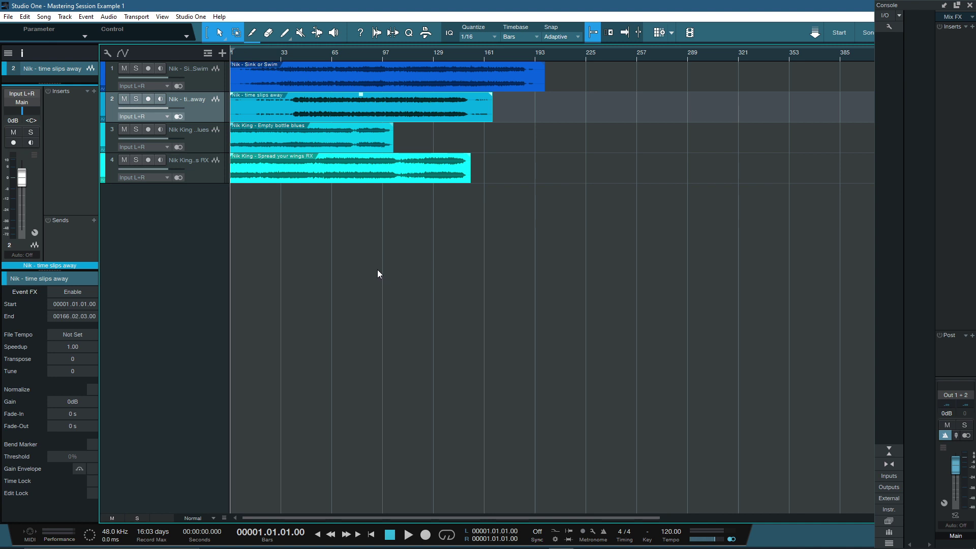
- Show the macro toolbar, switching its page from Global back to MITB Custom
{"action": "left_click", "coordinate": [425, 33]}
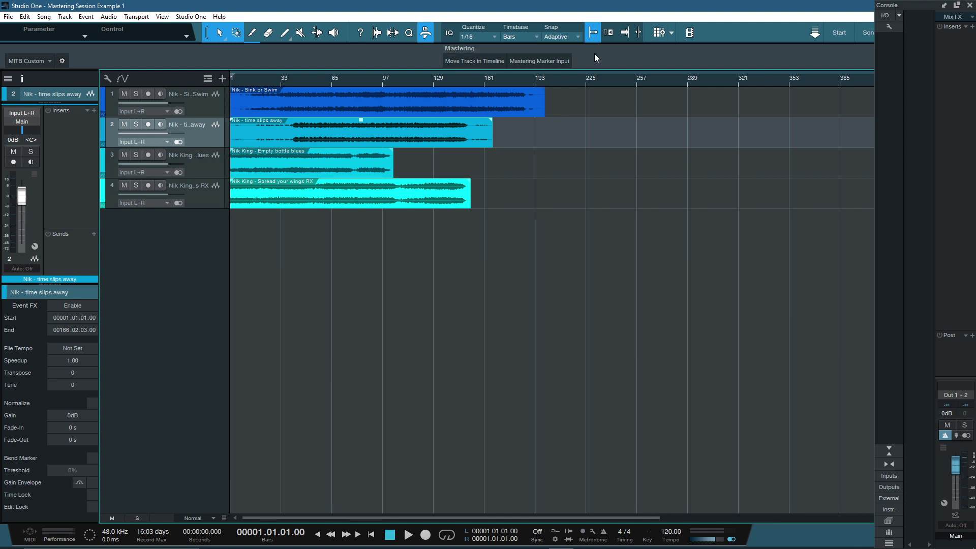
{"action": "left_click", "coordinate": [49, 61]}
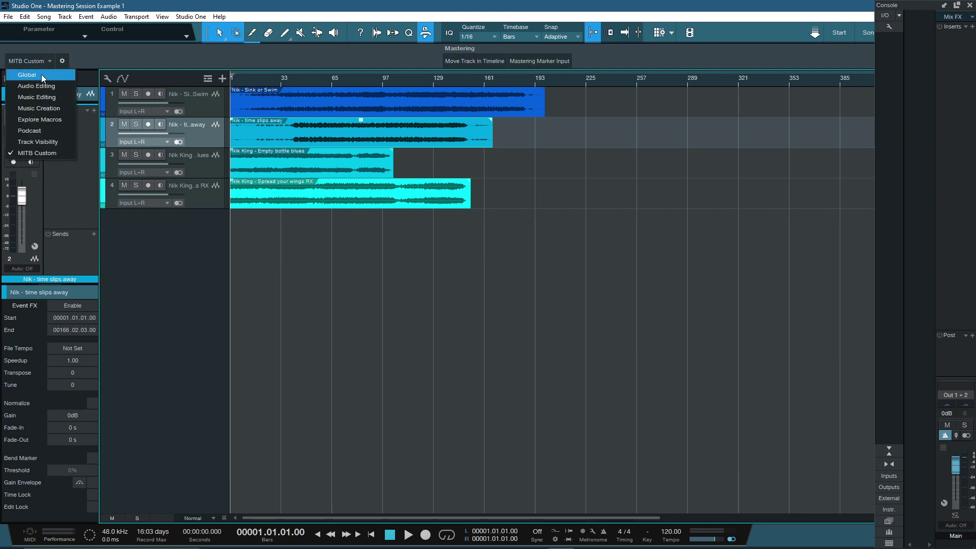
{"action": "left_click", "coordinate": [42, 74]}
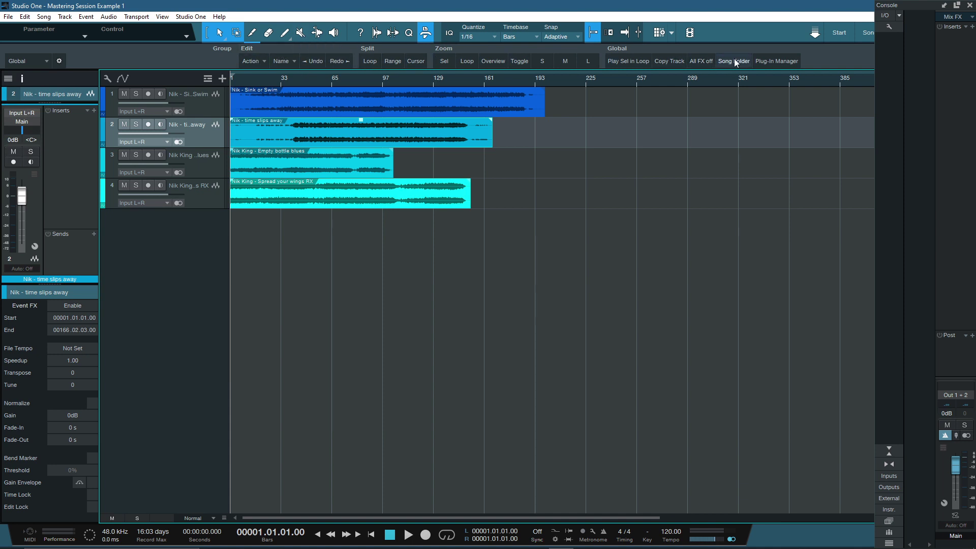
{"action": "left_click", "coordinate": [48, 59]}
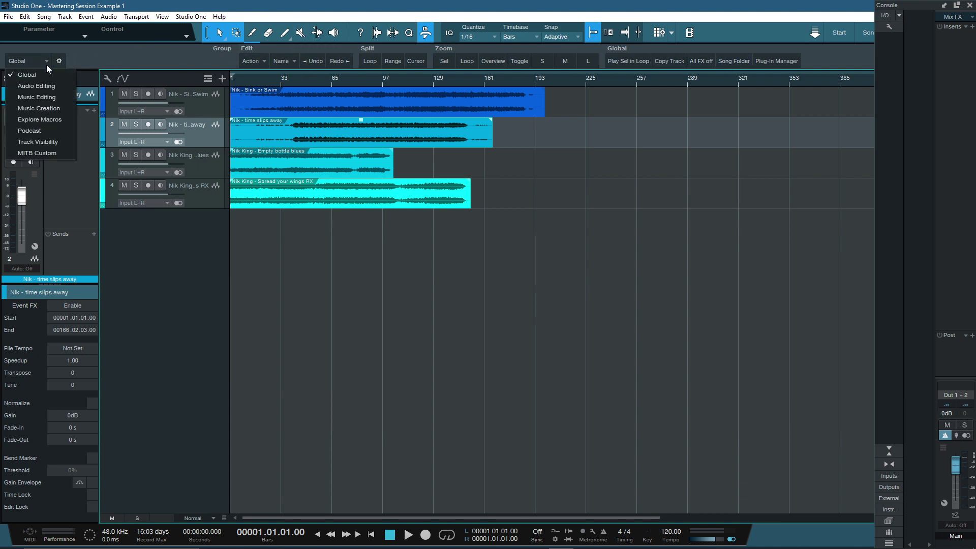
{"action": "left_click", "coordinate": [40, 154]}
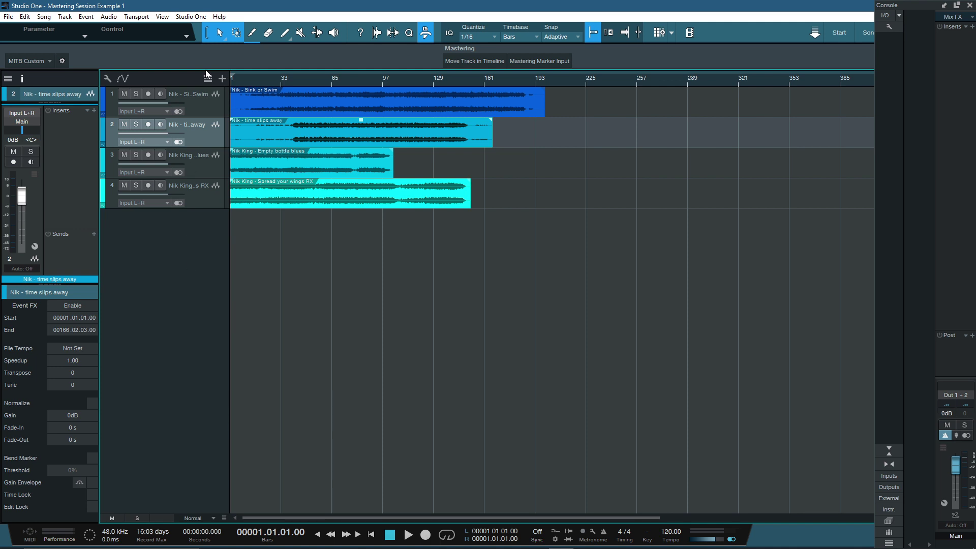
{"action": "left_click", "coordinate": [49, 61]}
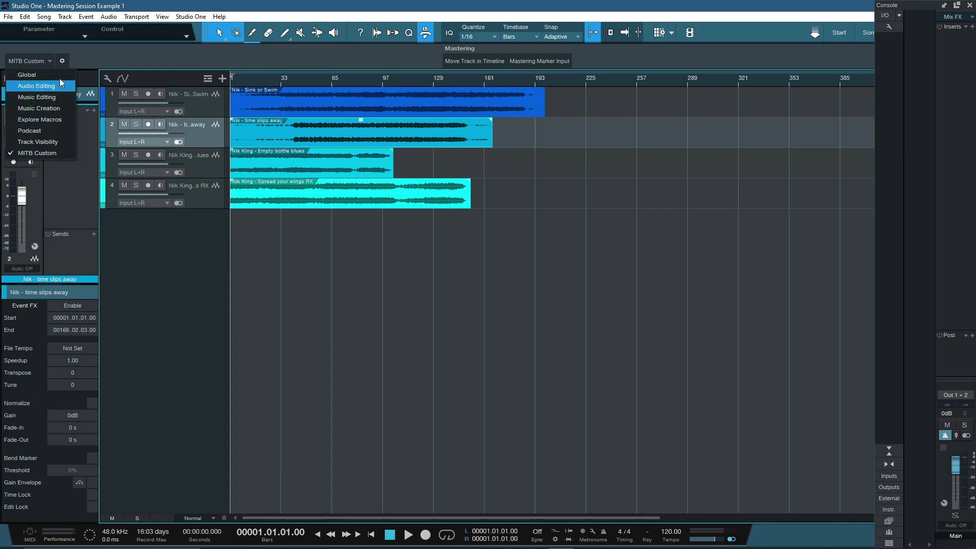
{"action": "left_click", "coordinate": [62, 62]}
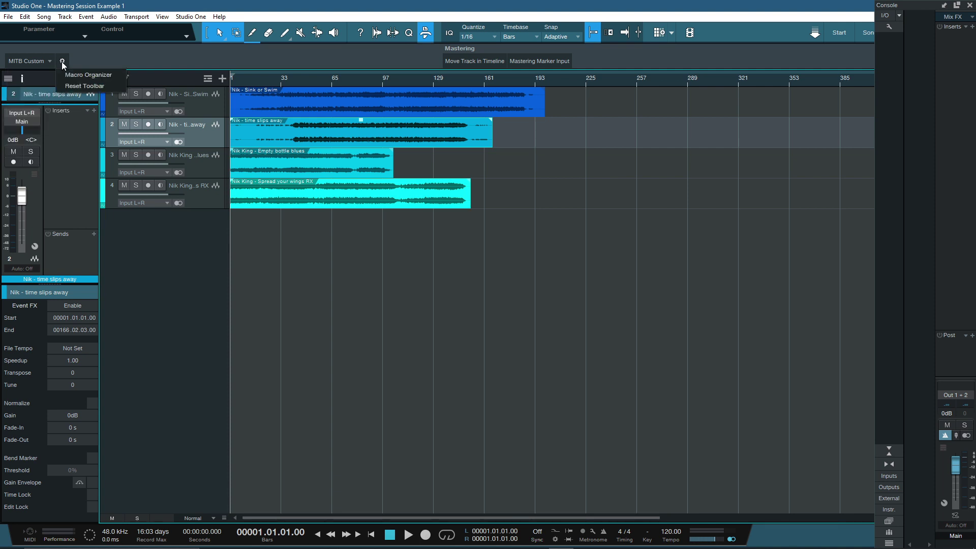
- Open the Macro Organizer and mute the 'time slips away' track
{"action": "left_click", "coordinate": [101, 76]}
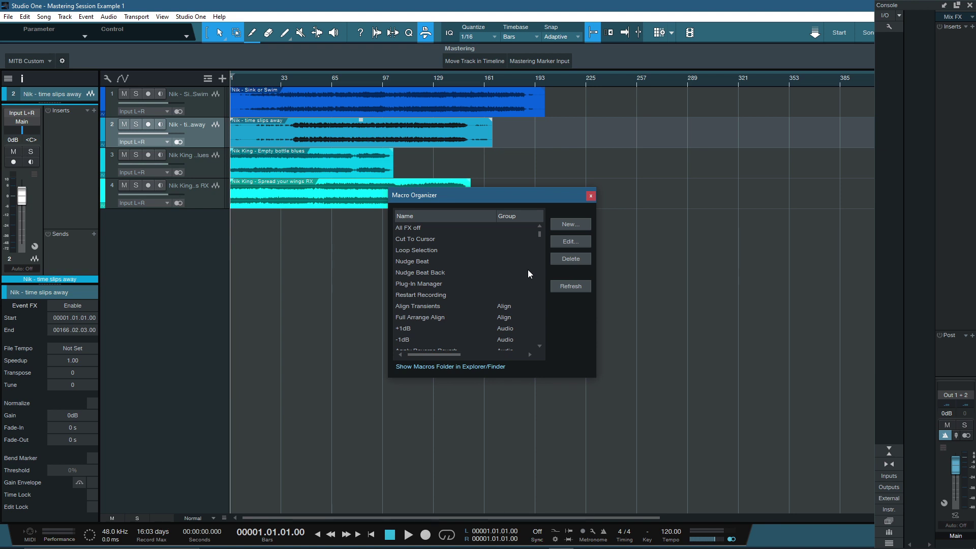
{"action": "key", "text": "m"}
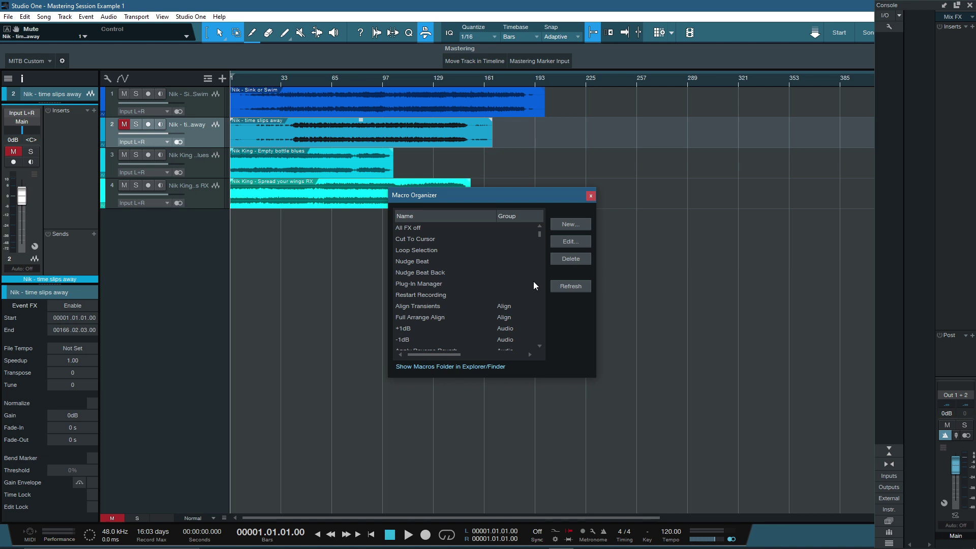
{"action": "scroll", "coordinate": [534, 285], "scroll_direction": "down", "scroll_amount": 4}
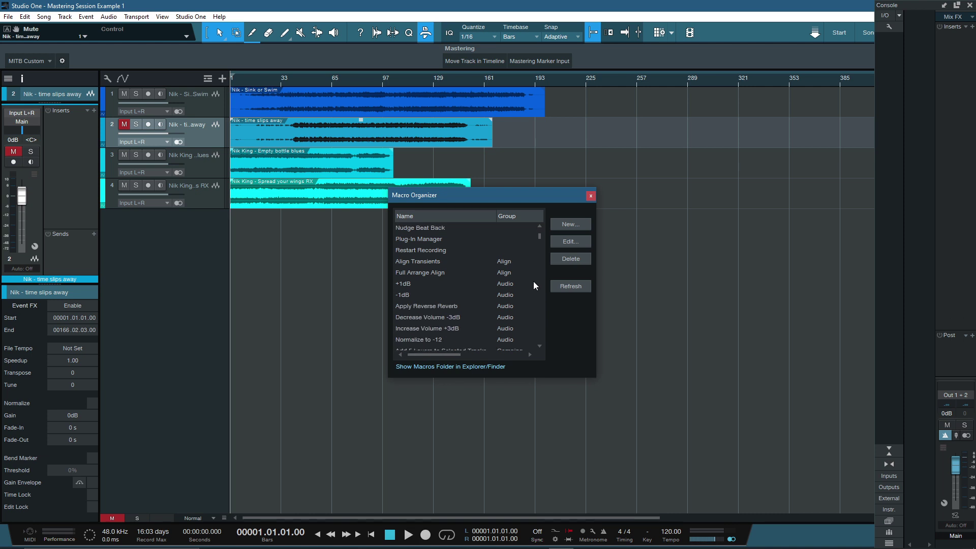
{"action": "scroll", "coordinate": [534, 285], "scroll_direction": "down", "scroll_amount": 3}
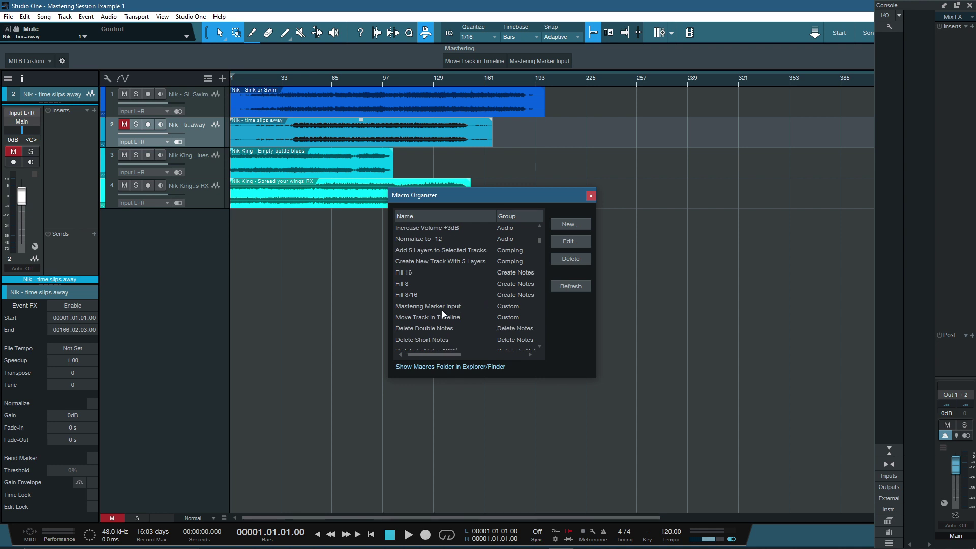
- Review the Move Track in Timeline macro's commands, then close the organizer
{"action": "left_click", "coordinate": [426, 318]}
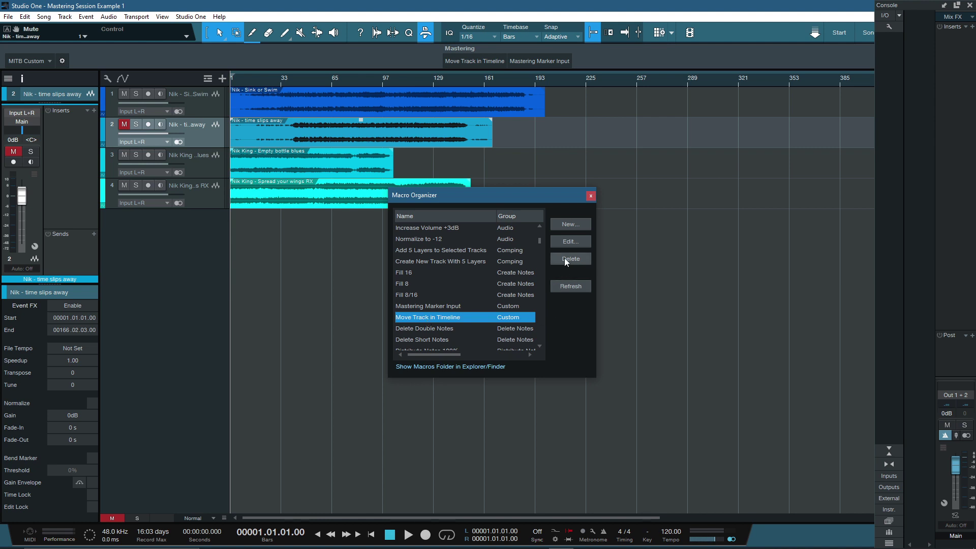
{"action": "left_click", "coordinate": [570, 242]}
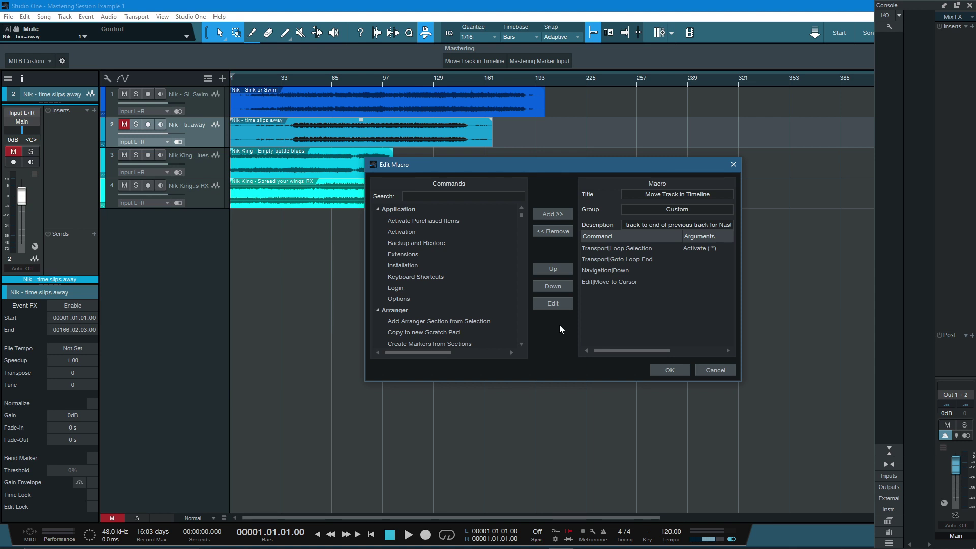
{"action": "left_click", "coordinate": [667, 373]}
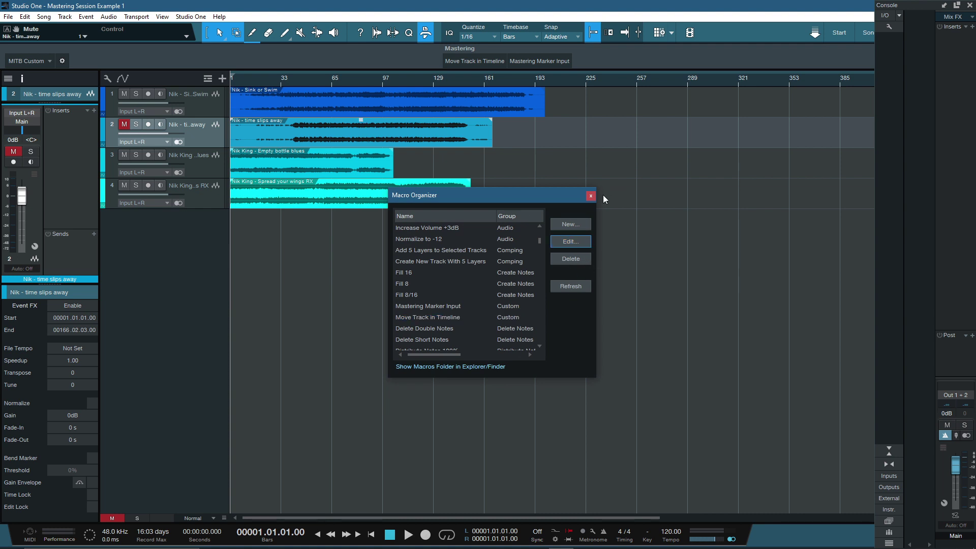
{"action": "left_click", "coordinate": [590, 195]}
- From Sink or Swim, run Move Track in Timeline three times to chain all four songs
{"action": "left_click", "coordinate": [250, 112]}
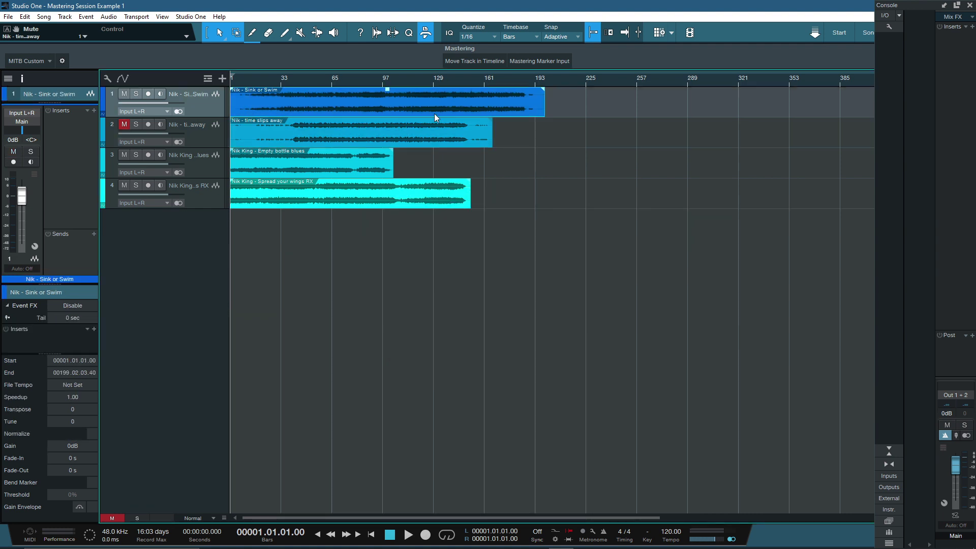
{"action": "left_click", "coordinate": [475, 62]}
{"action": "left_click", "coordinate": [475, 62]}
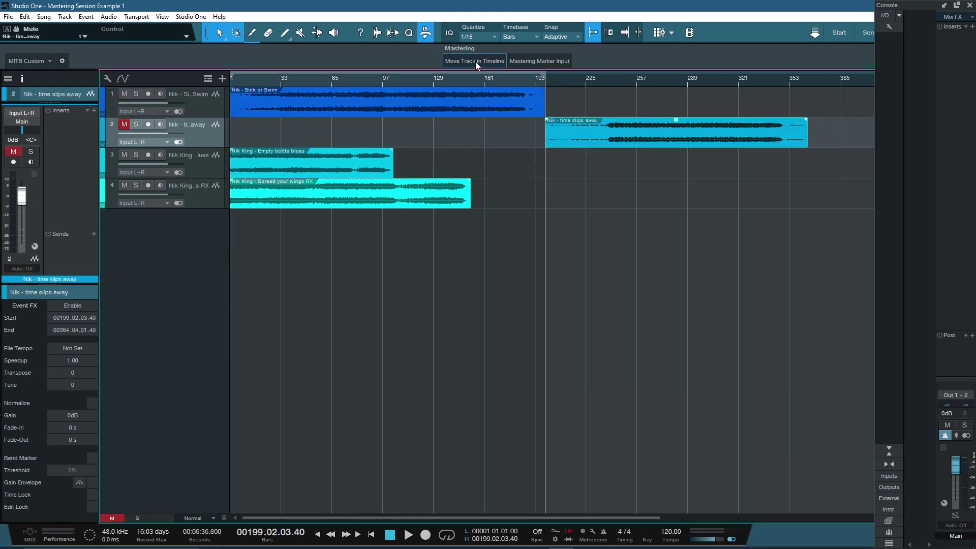
{"action": "left_click", "coordinate": [475, 62]}
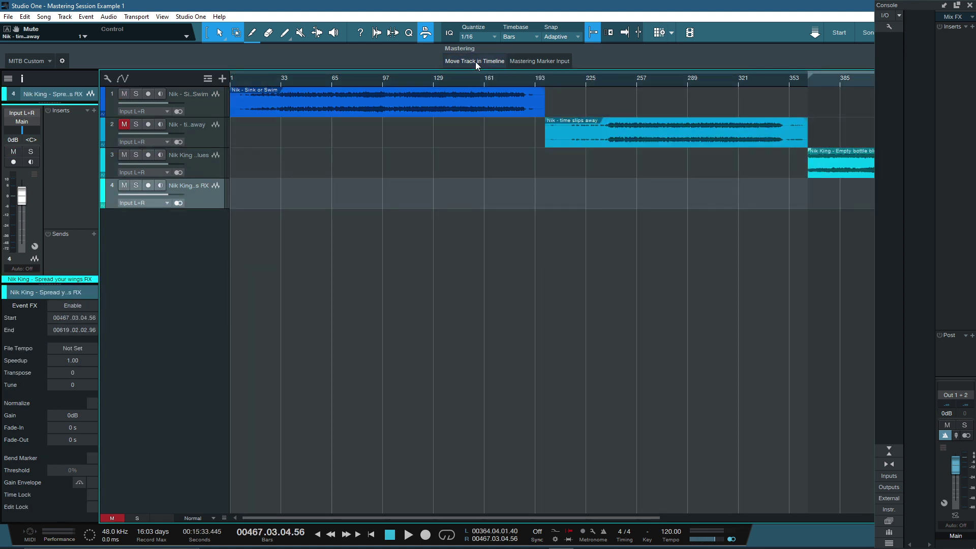
{"action": "left_click_drag", "start_coordinate": [376, 518], "coordinate": [582, 538]}
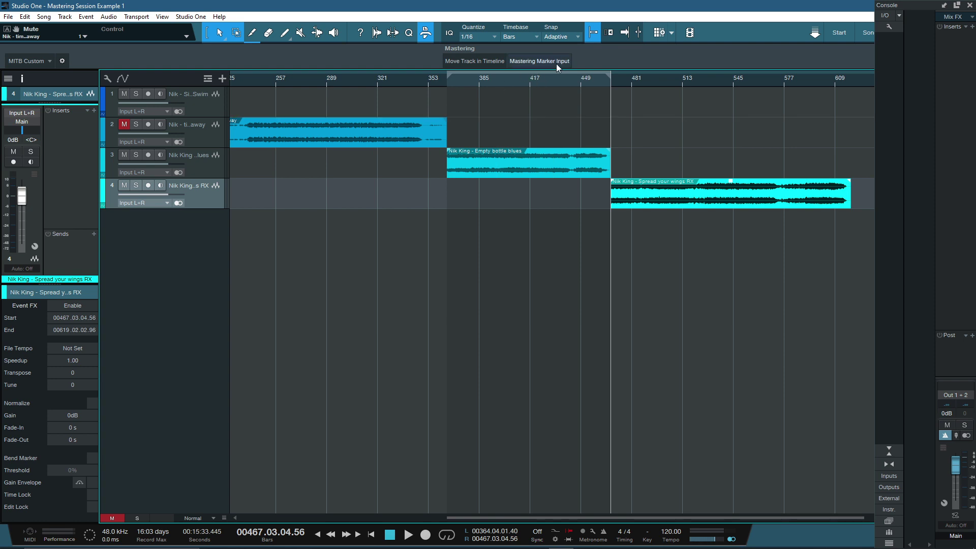
- Review the Mastering Marker Input macro's loop start and end commands, then close the organizer
{"action": "left_click", "coordinate": [62, 59]}
{"action": "left_click", "coordinate": [88, 78]}
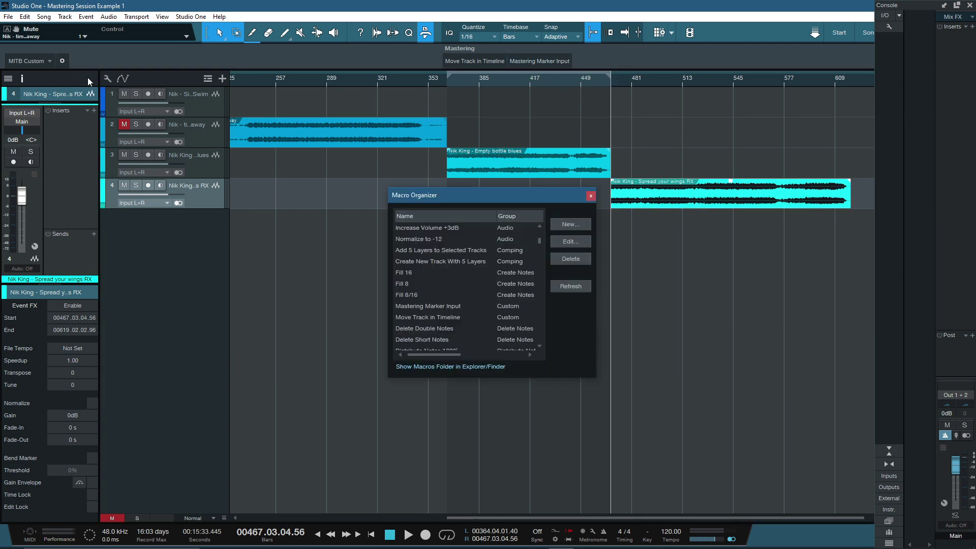
{"action": "scroll", "coordinate": [502, 265], "scroll_direction": "down", "scroll_amount": 6}
{"action": "scroll", "coordinate": [505, 266], "scroll_direction": "down", "scroll_amount": 2}
{"action": "scroll", "coordinate": [506, 268], "scroll_direction": "up", "scroll_amount": 8}
{"action": "scroll", "coordinate": [511, 268], "scroll_direction": "up", "scroll_amount": 2}
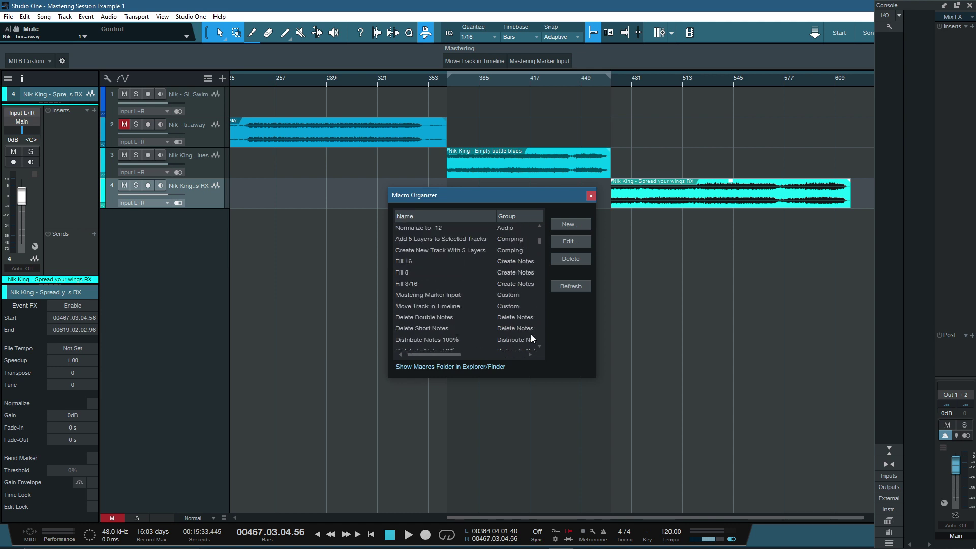
{"action": "left_click", "coordinate": [411, 295]}
{"action": "left_click", "coordinate": [568, 243]}
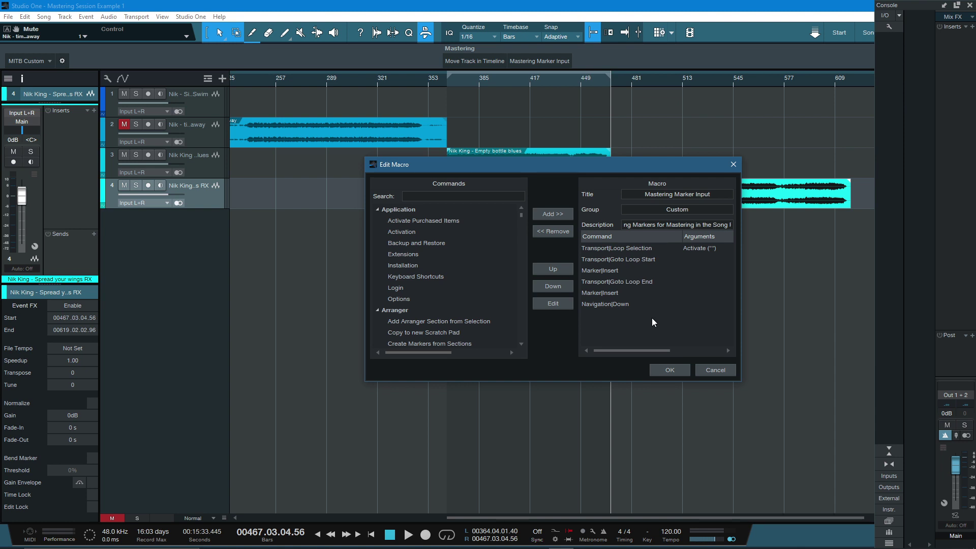
{"action": "left_click", "coordinate": [666, 371]}
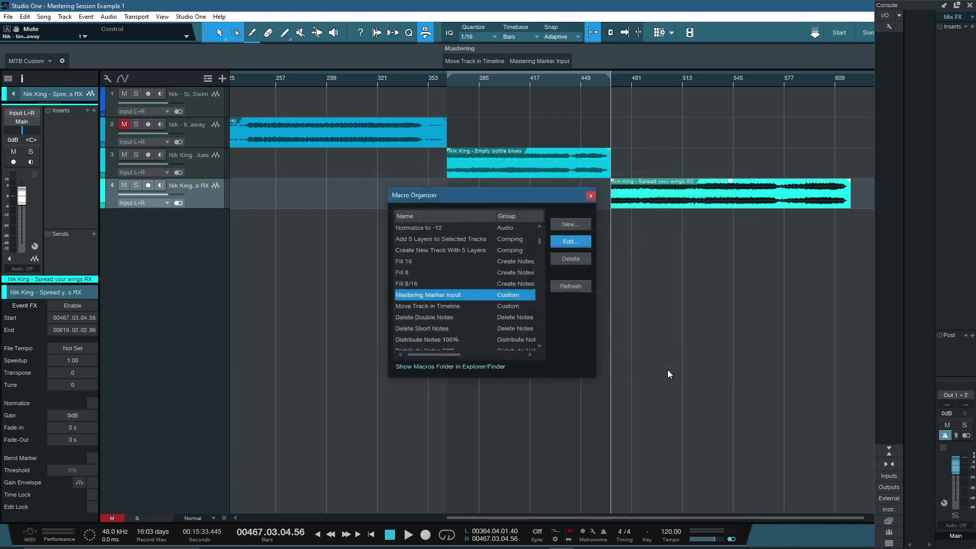
{"action": "left_click", "coordinate": [591, 196]}
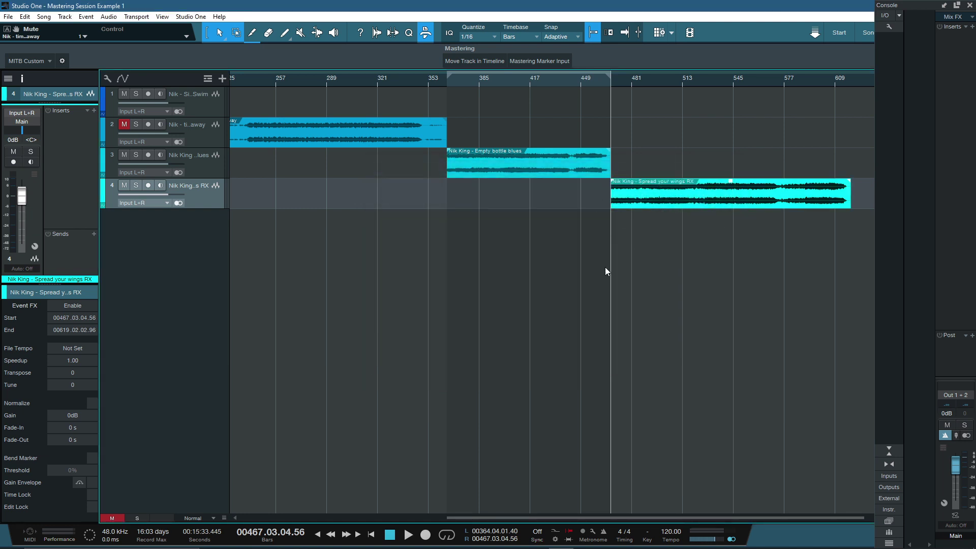
- From the first song's clip, run Mastering Marker Input to mark each song start and the end
{"action": "left_click_drag", "start_coordinate": [602, 517], "coordinate": [292, 516]}
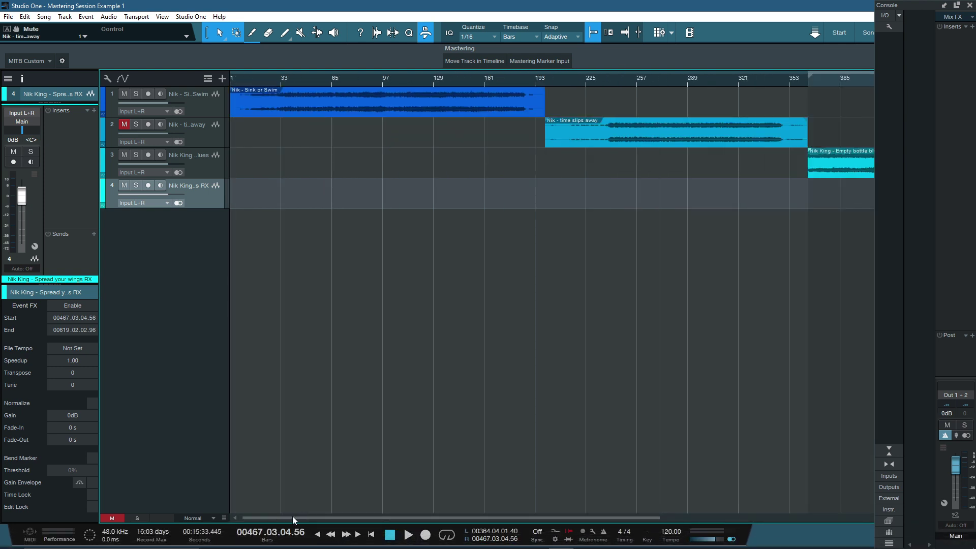
{"action": "left_click", "coordinate": [336, 112]}
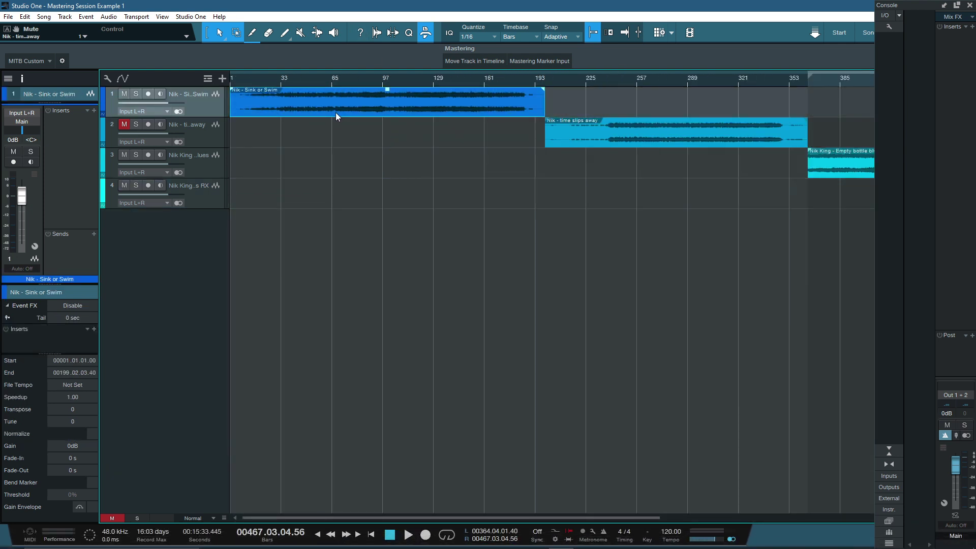
{"action": "left_click", "coordinate": [533, 62]}
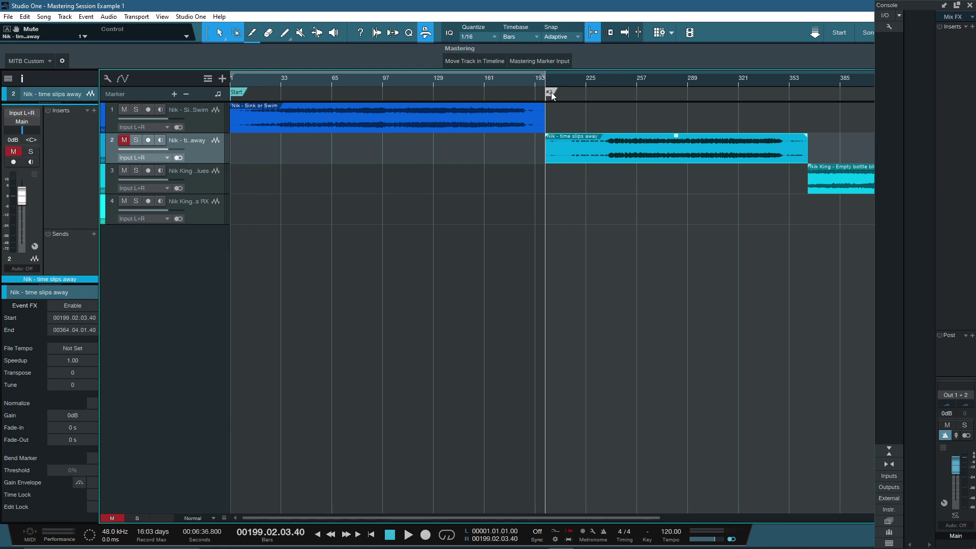
{"action": "left_click", "coordinate": [550, 61]}
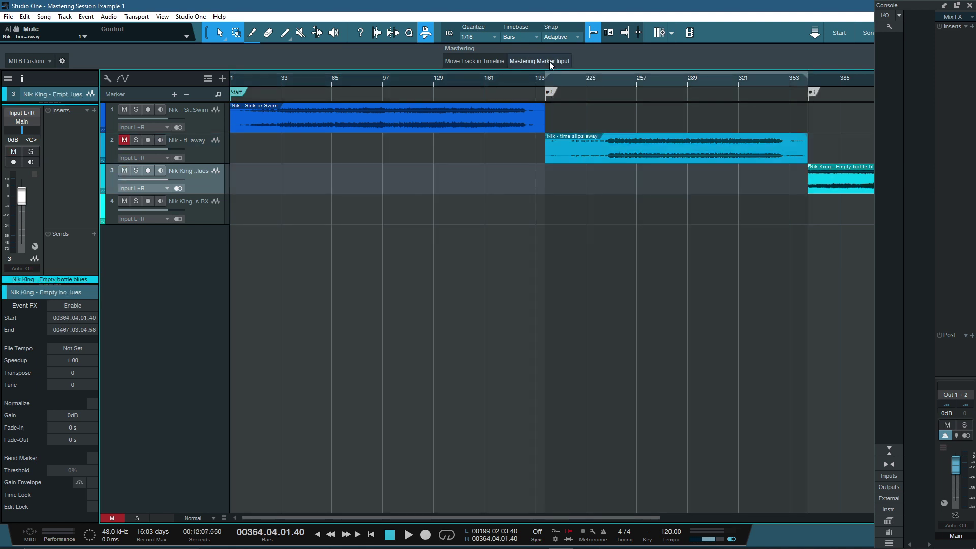
{"action": "left_click", "coordinate": [549, 61]}
{"action": "left_click", "coordinate": [549, 61]}
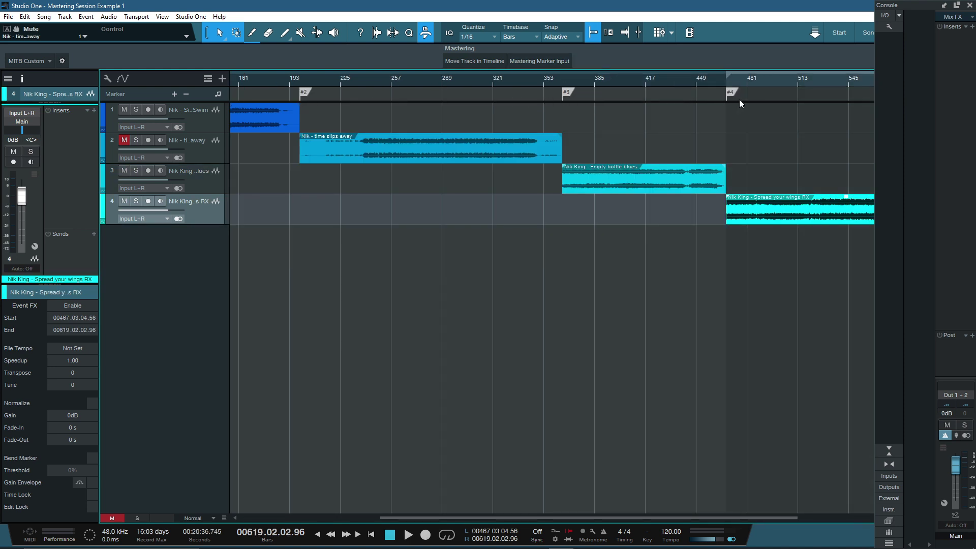
{"action": "left_click_drag", "start_coordinate": [502, 517], "coordinate": [599, 519]}
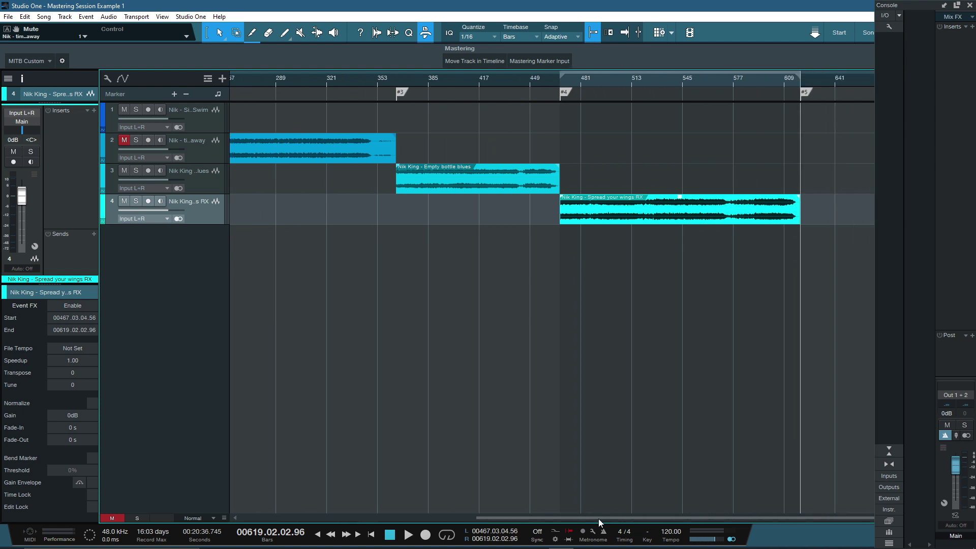
{"action": "double_click", "coordinate": [807, 92]}
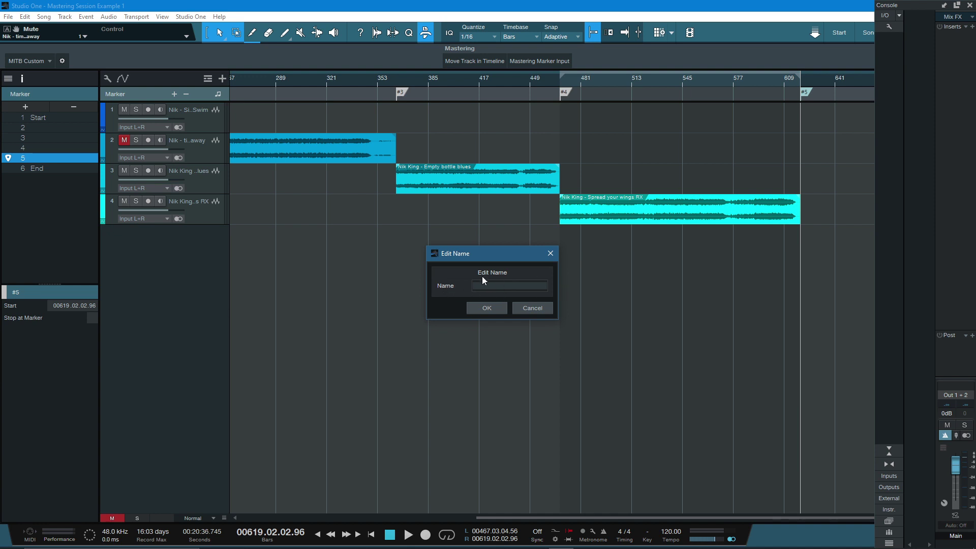
- Cancel the Edit Name dialog, leaving marker #5 unnamed
{"action": "left_click", "coordinate": [536, 309]}
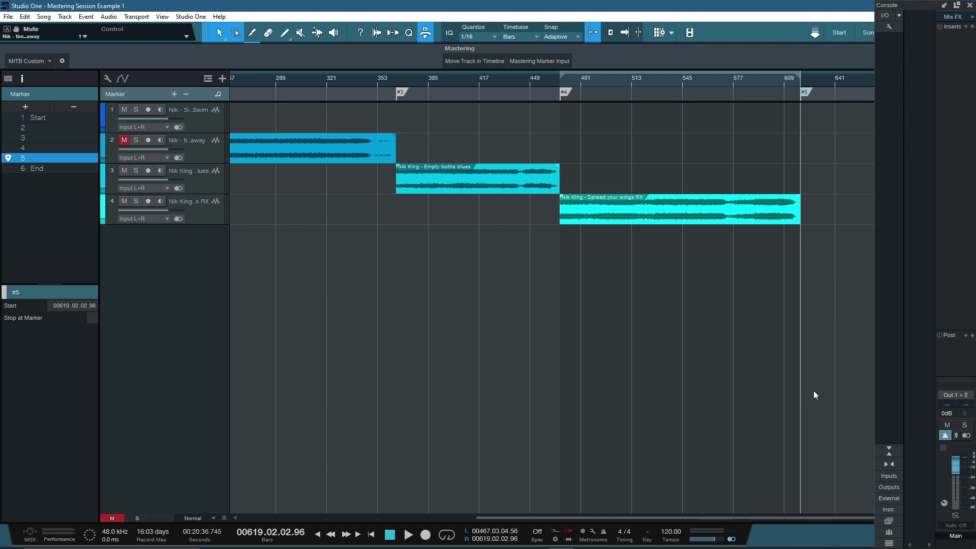
{"action": "left_click", "coordinate": [889, 543]}
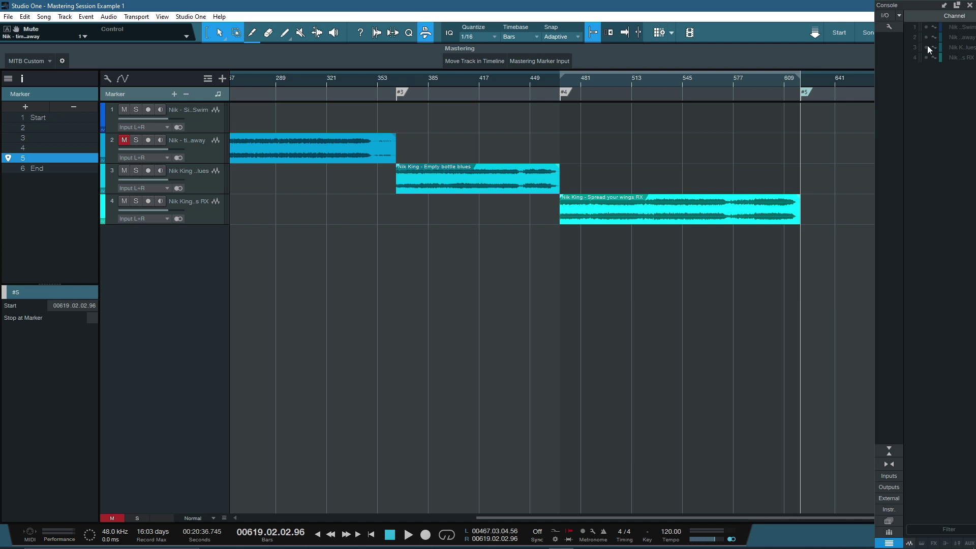
{"action": "left_click", "coordinate": [889, 543]}
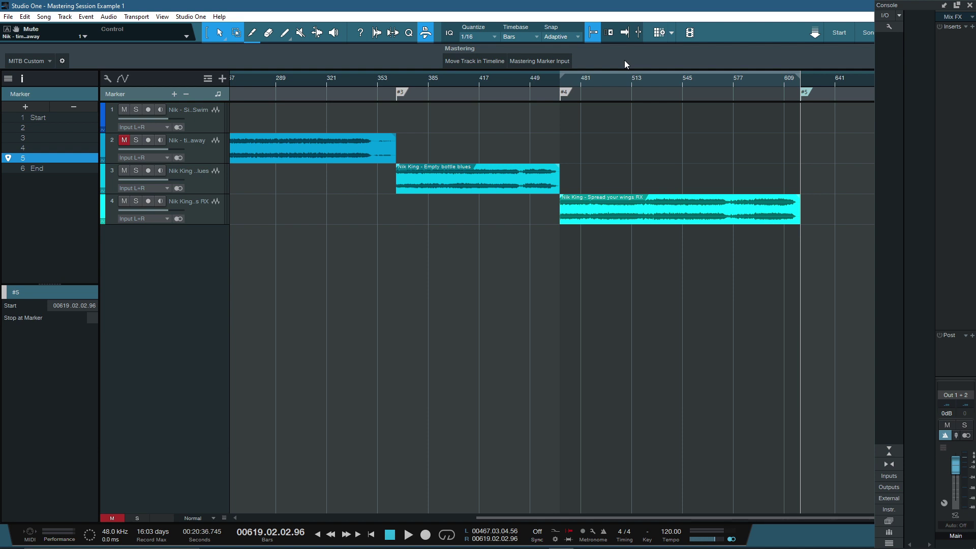
{"action": "left_click", "coordinate": [730, 398]}
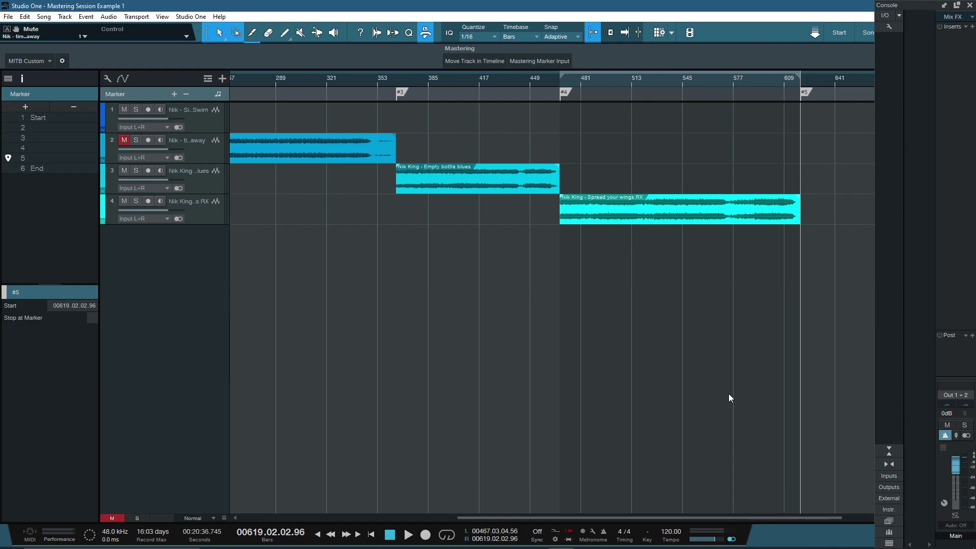
{"action": "key", "text": "F4"}
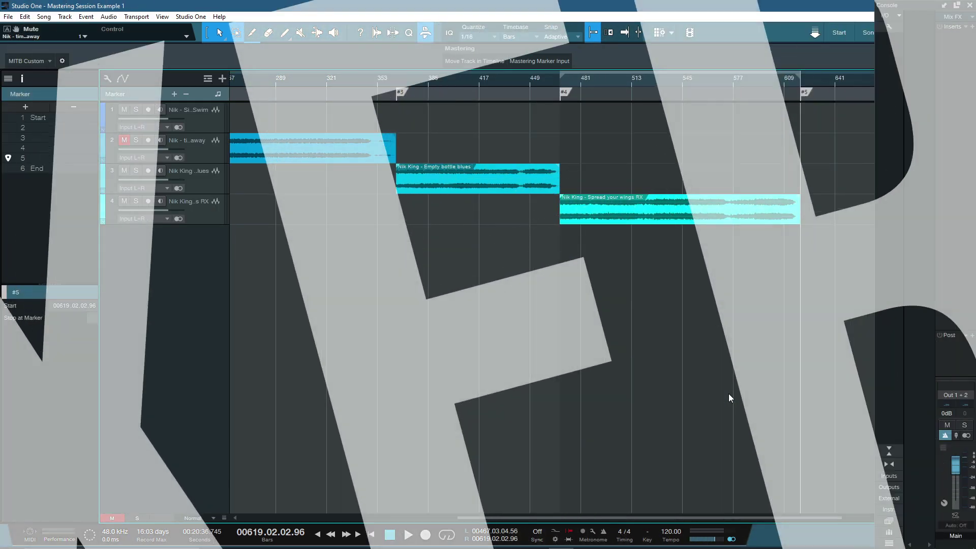
{"action": "key", "text": "F4"}
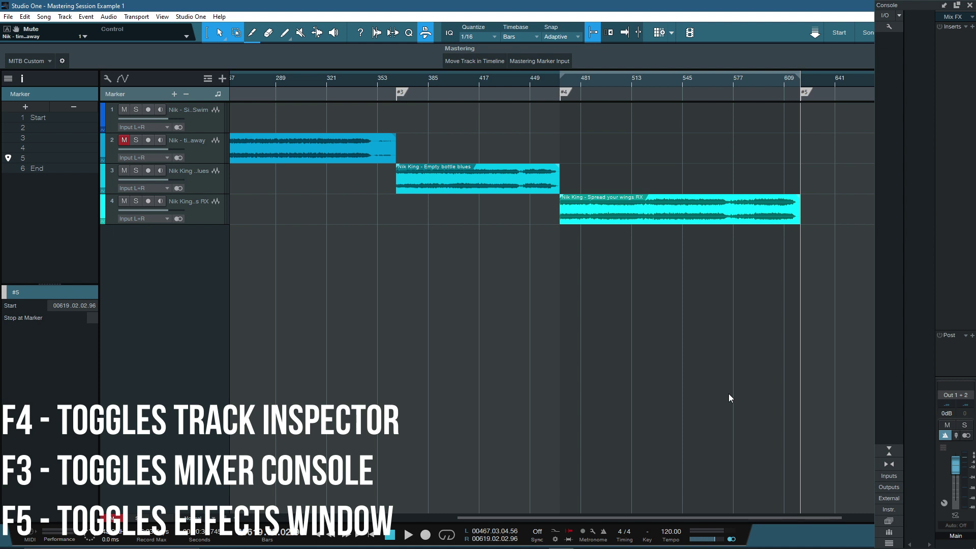
{"action": "key", "text": "F5"}
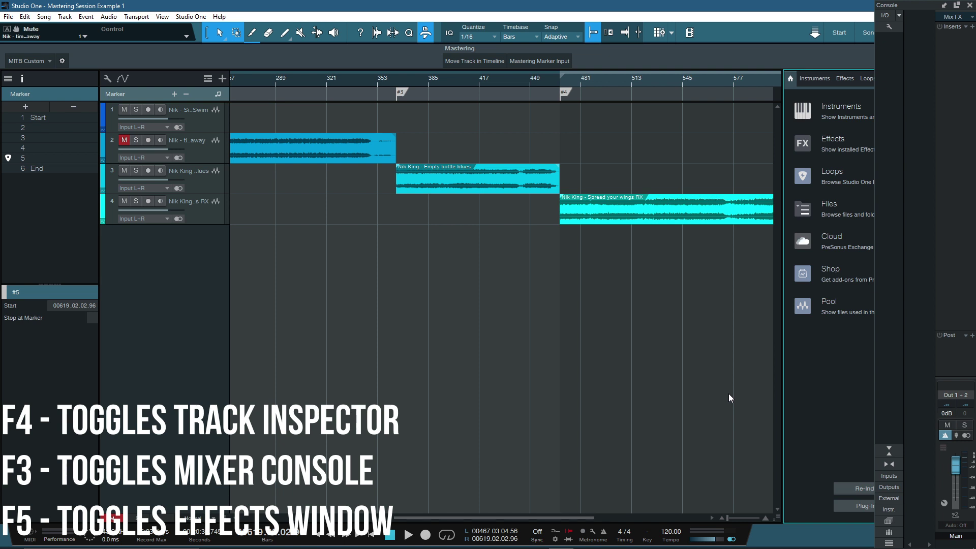
{"action": "key", "text": "F3"}
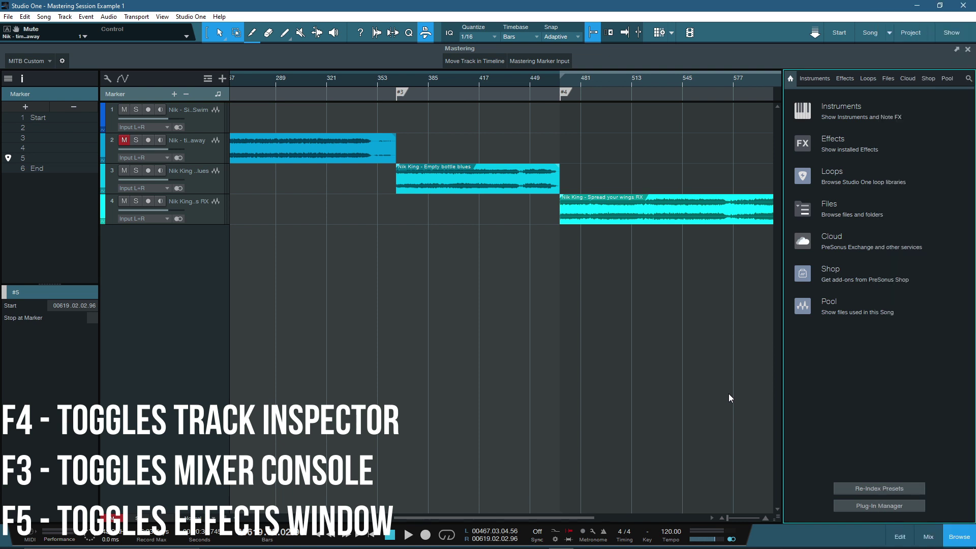
{"action": "left_click", "coordinate": [845, 79]}
{"action": "left_click", "coordinate": [800, 226]}
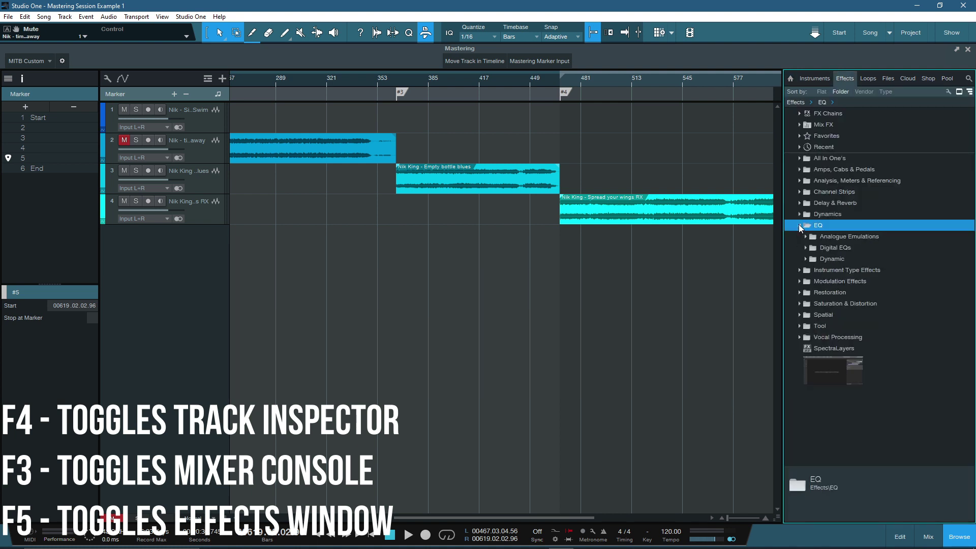
{"action": "double_click", "coordinate": [823, 235]}
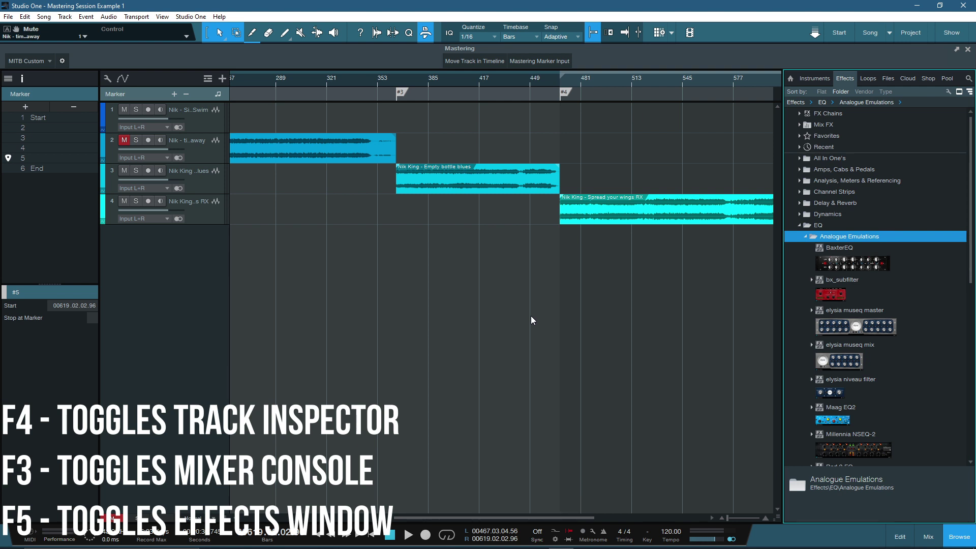
{"action": "key", "text": "F5"}
{"action": "key", "text": "F3"}
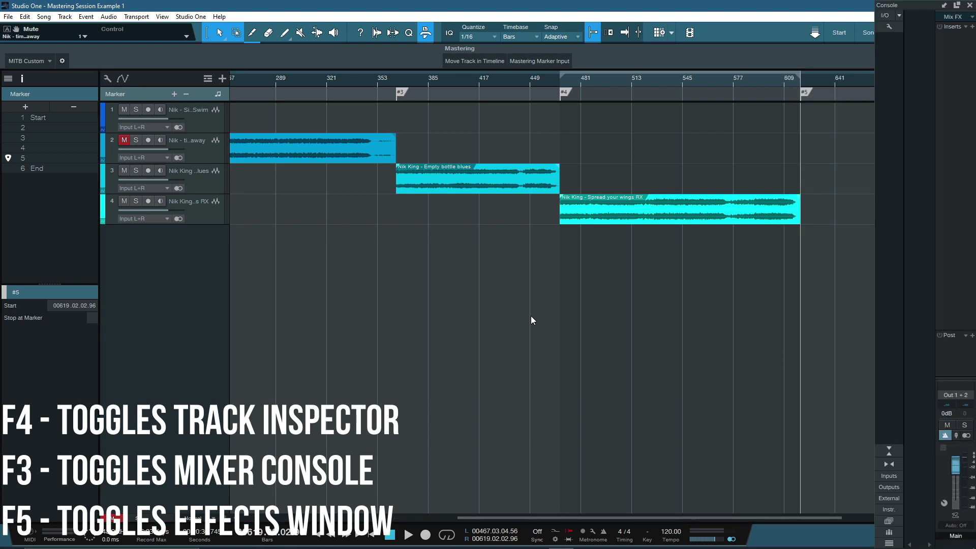